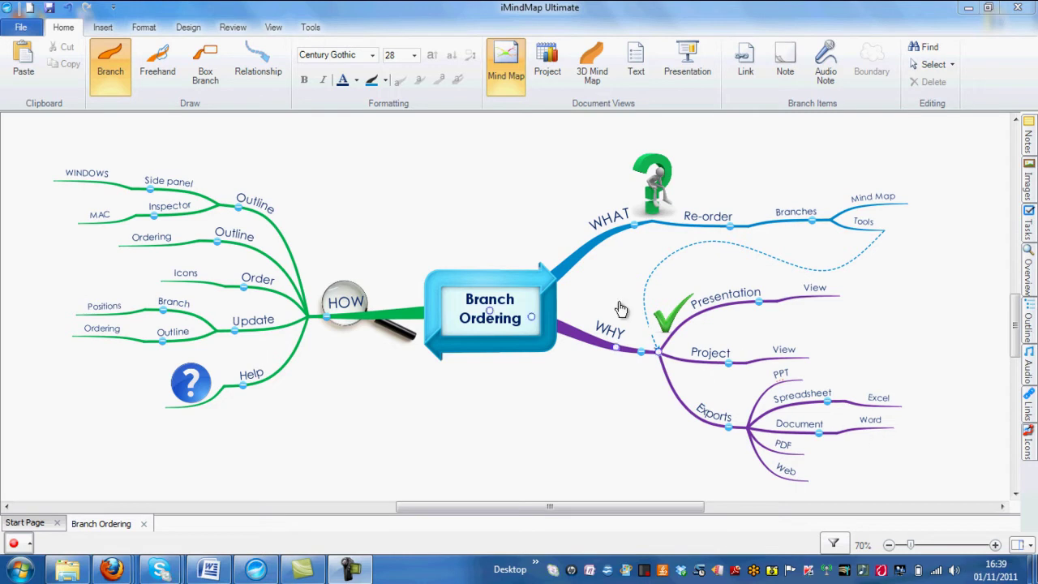
# Zoom the map to 120% and pan until WHY's Presentation, Project and Exports branches are centred.
pyautogui.click(602, 349)
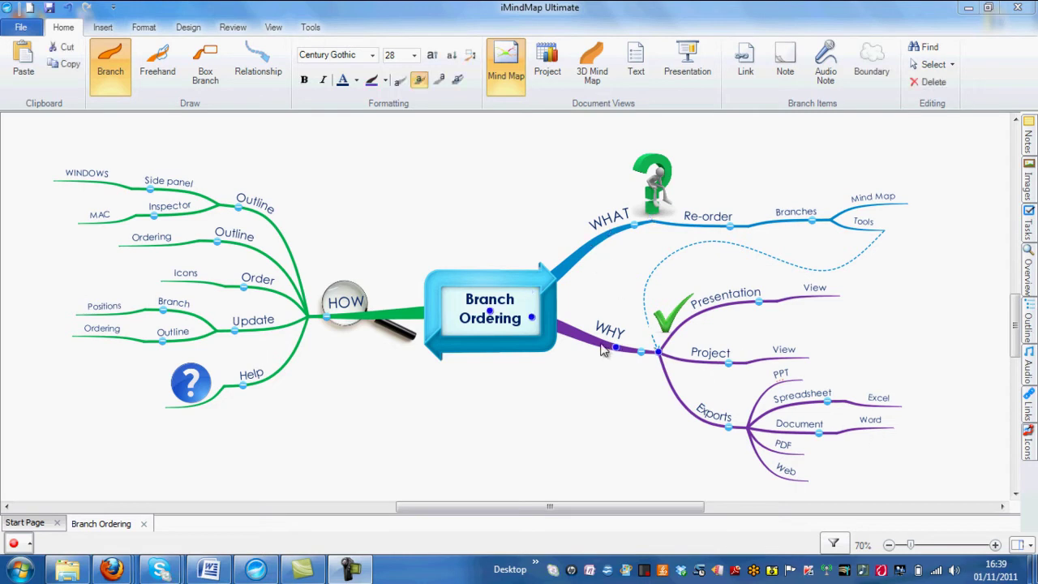
pyautogui.click(397, 316)
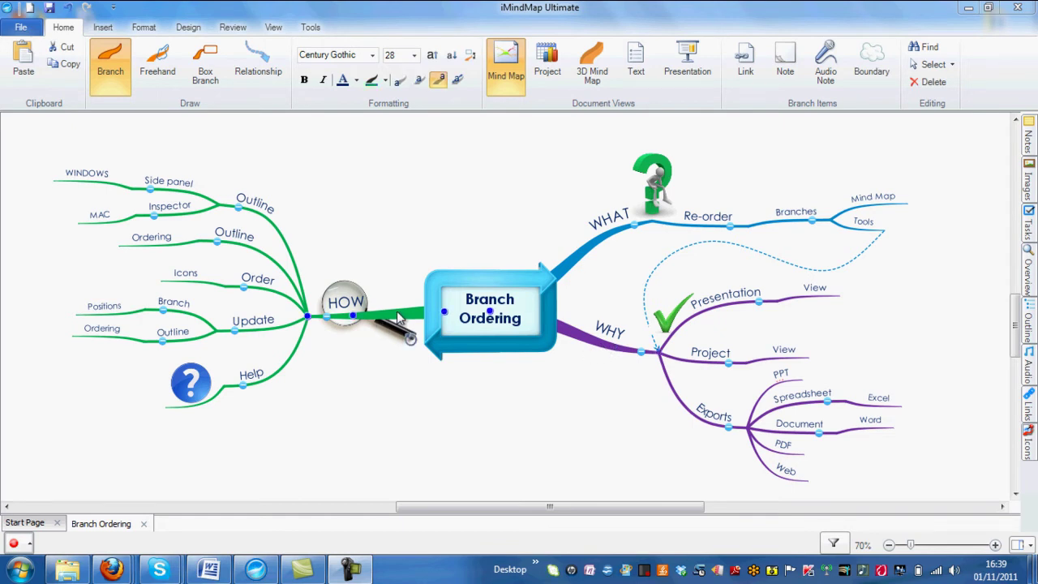
pyautogui.moveTo(910, 548); pyautogui.dragTo(922, 545)
pyautogui.moveTo(603, 335); pyautogui.dragTo(425, 341)
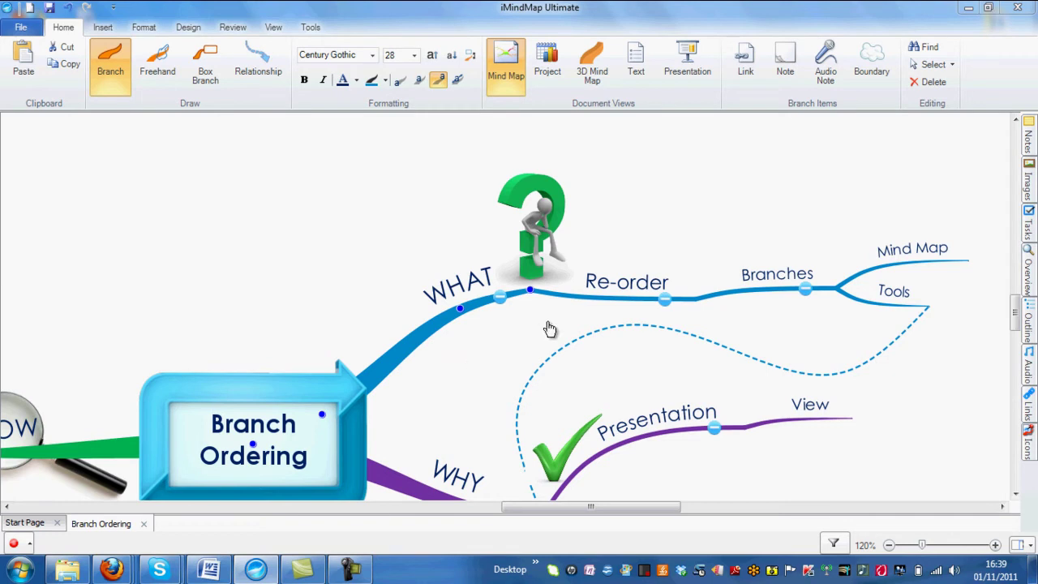
pyautogui.moveTo(612, 300)
pyautogui.moveTo(470, 399); pyautogui.dragTo(478, 282)
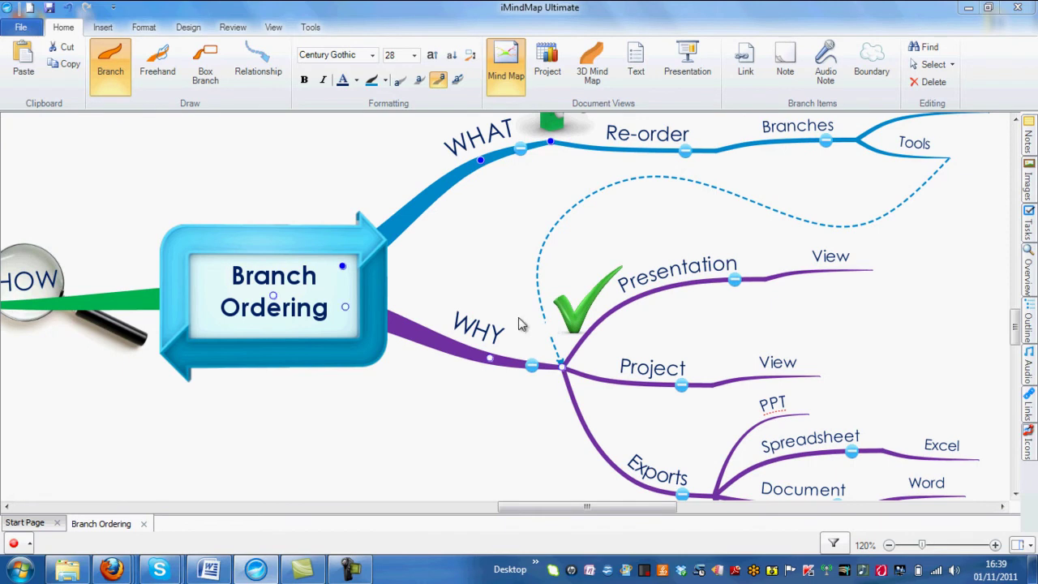
pyautogui.moveTo(532, 444); pyautogui.dragTo(506, 392)
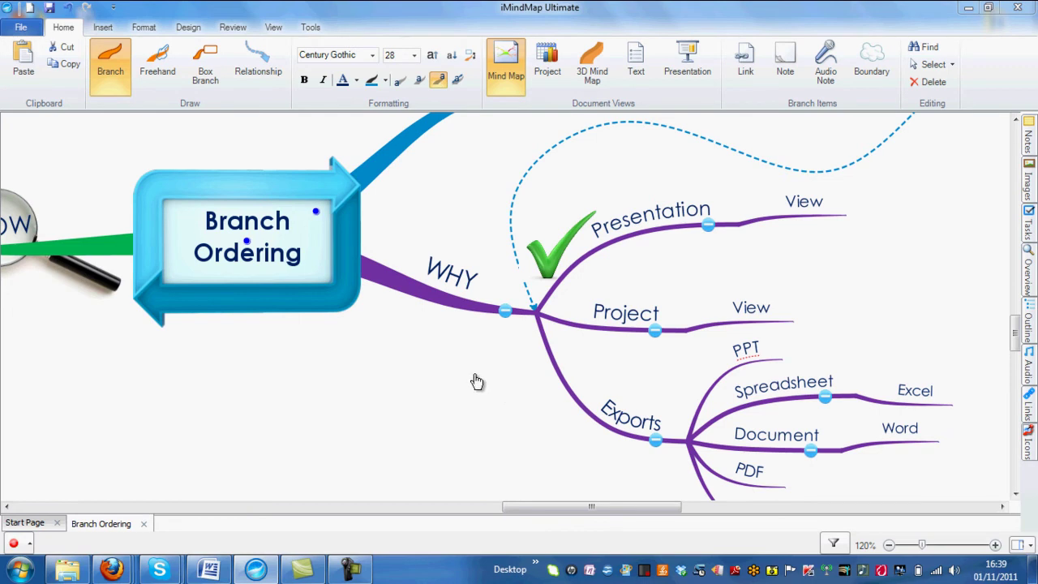
pyautogui.click(630, 245)
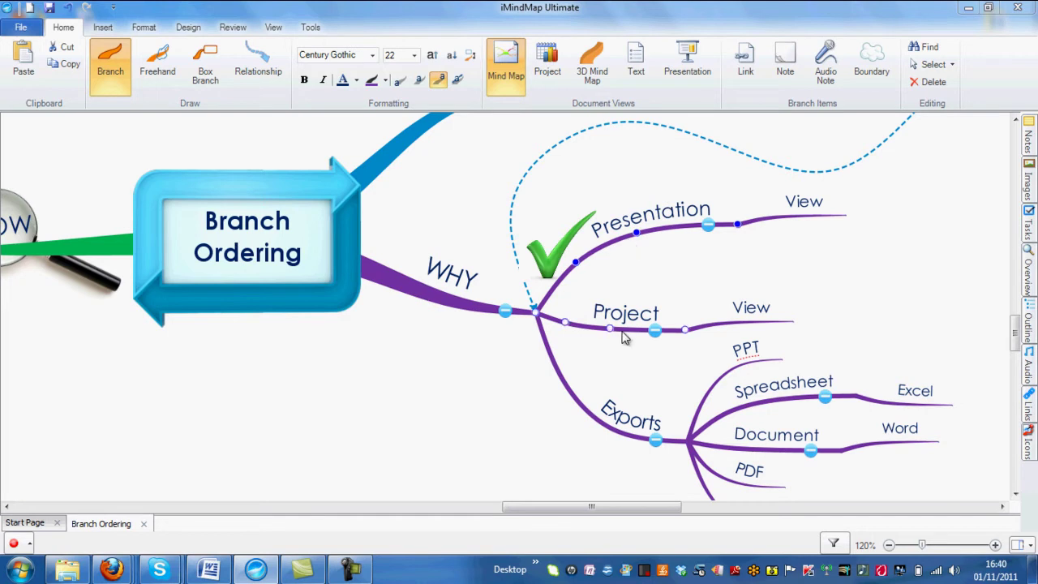
pyautogui.click(625, 338)
pyautogui.scroll(-2, 638, 384)
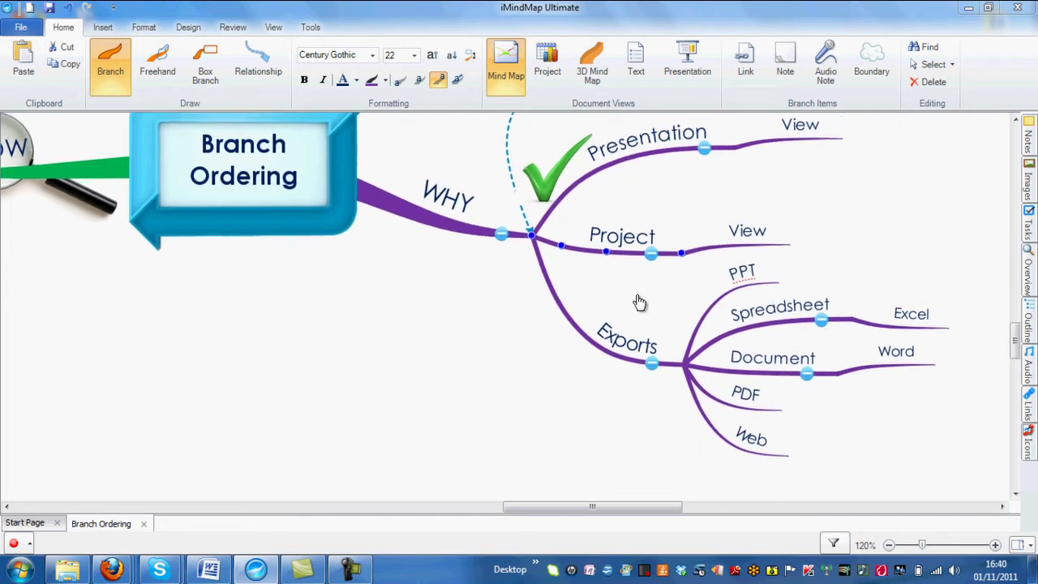
pyautogui.click(618, 358)
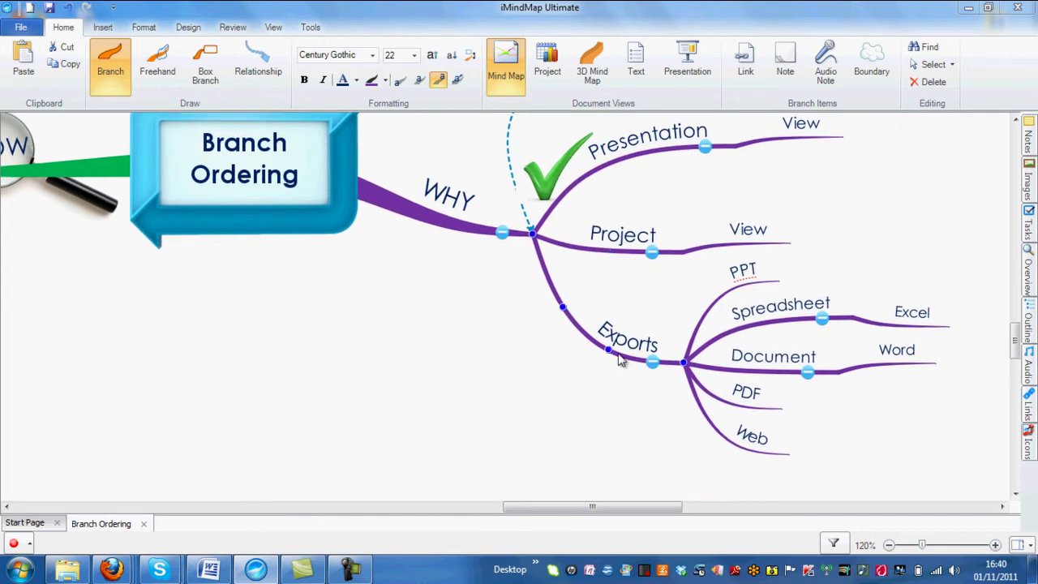
pyautogui.click(755, 407)
pyautogui.click(738, 451)
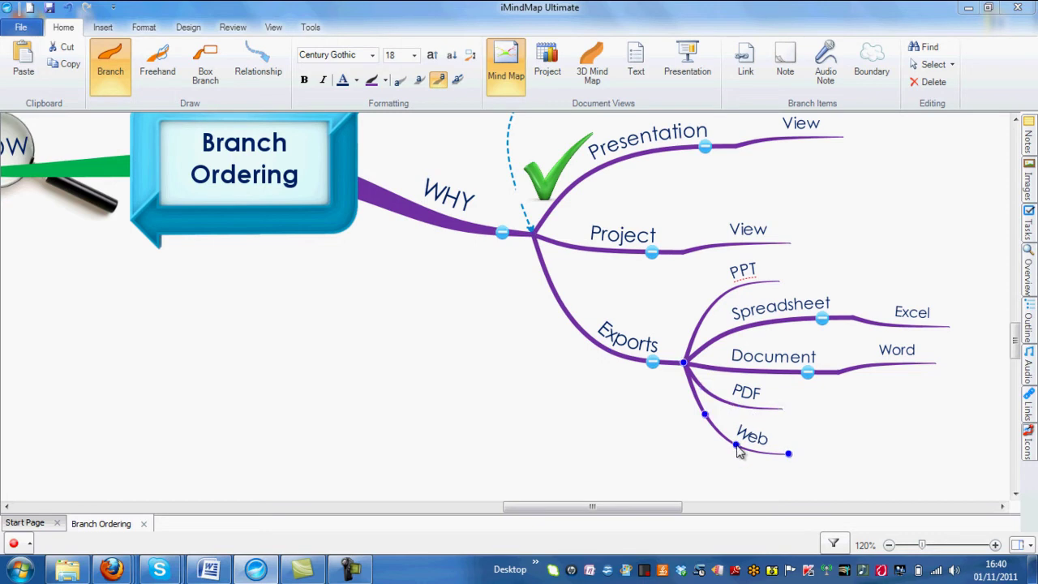
pyautogui.click(524, 373)
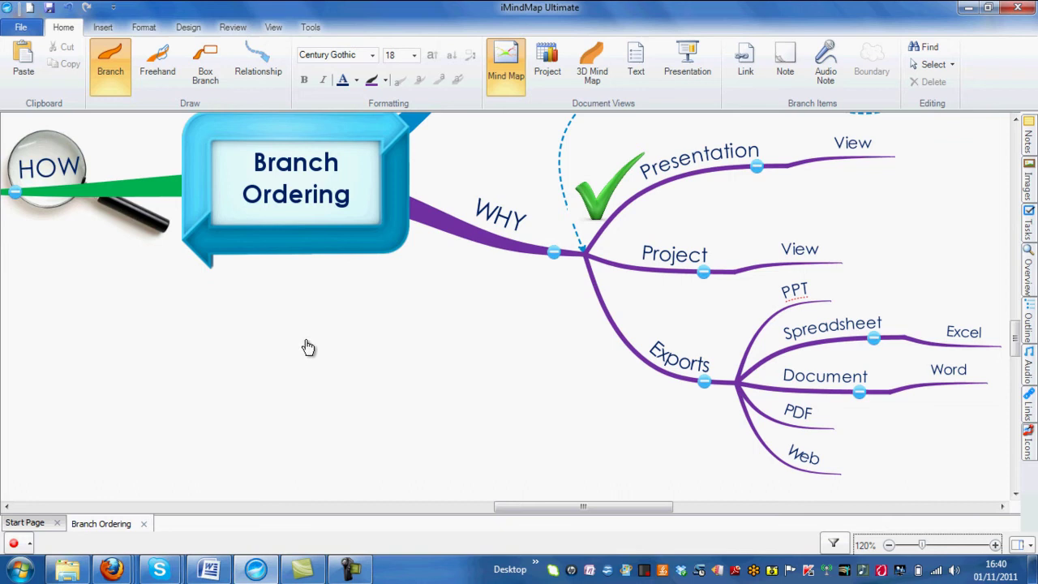
# Pan over to the HOW branch, zoom out to 100%, and select WHY and WHAT.
pyautogui.moveTo(394, 394); pyautogui.dragTo(618, 421)
pyautogui.click(888, 544)
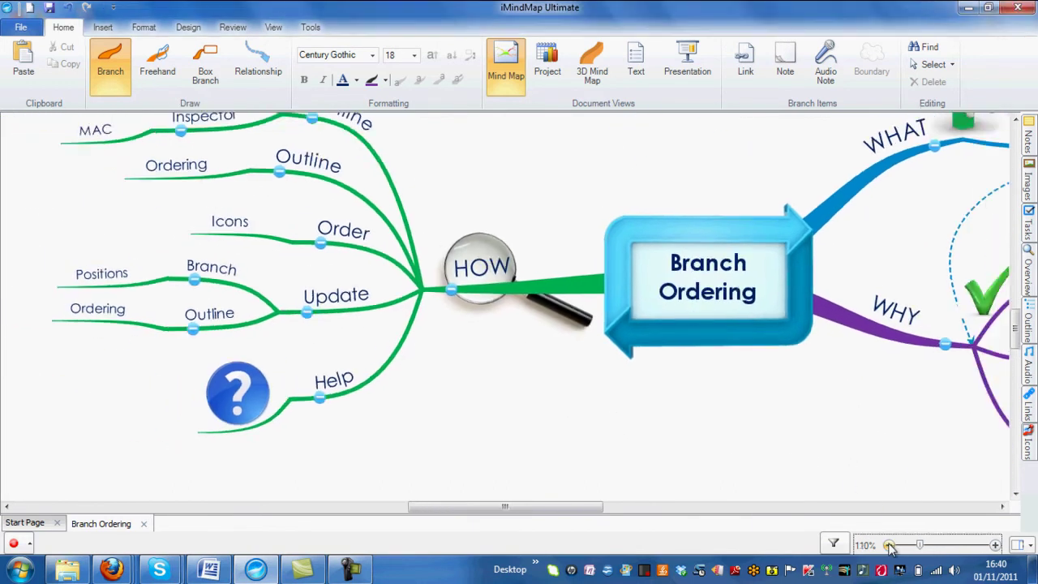
pyautogui.click(890, 545)
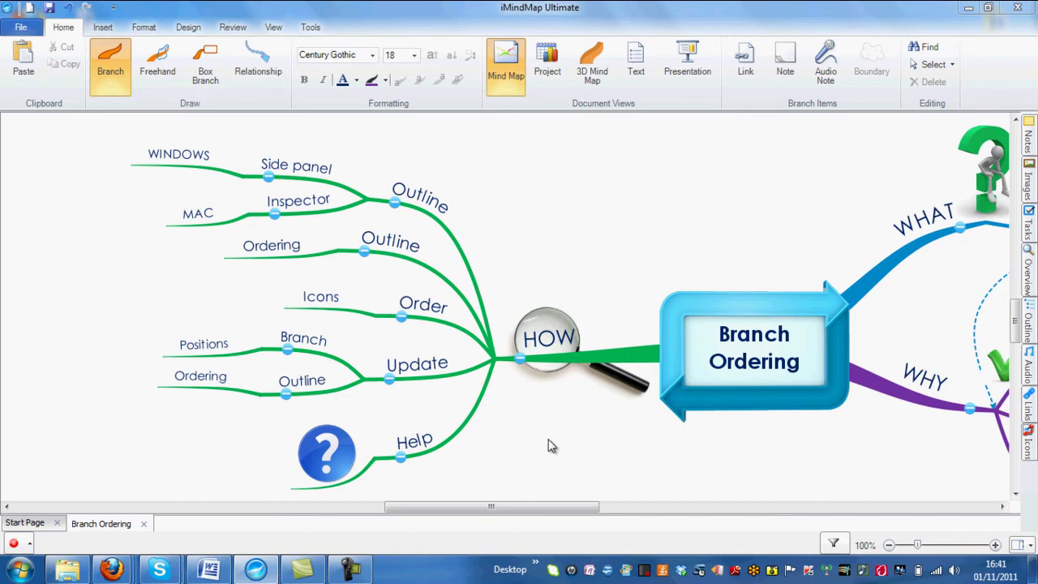
pyautogui.click(880, 457)
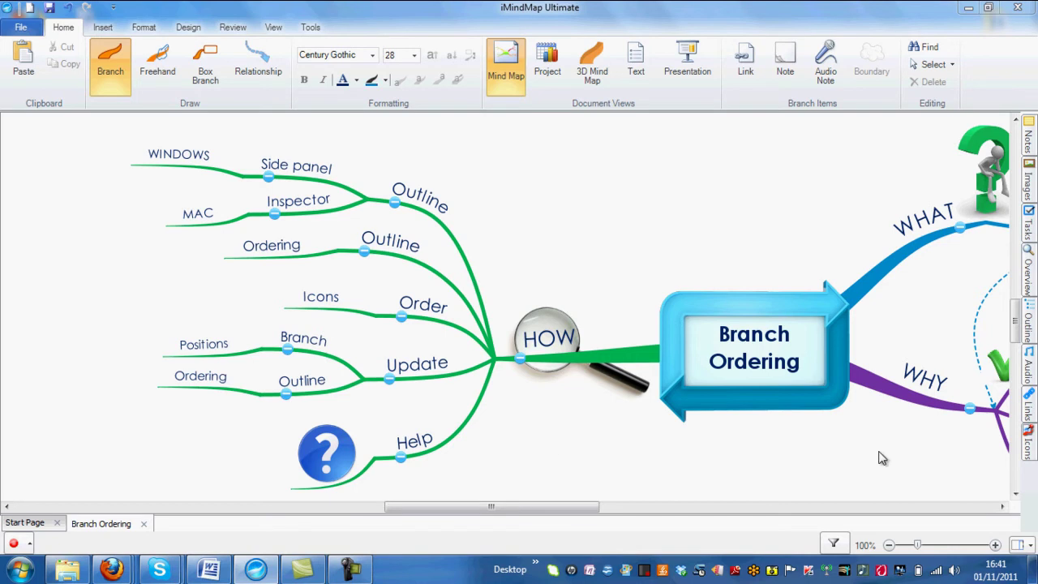
pyautogui.click(909, 404)
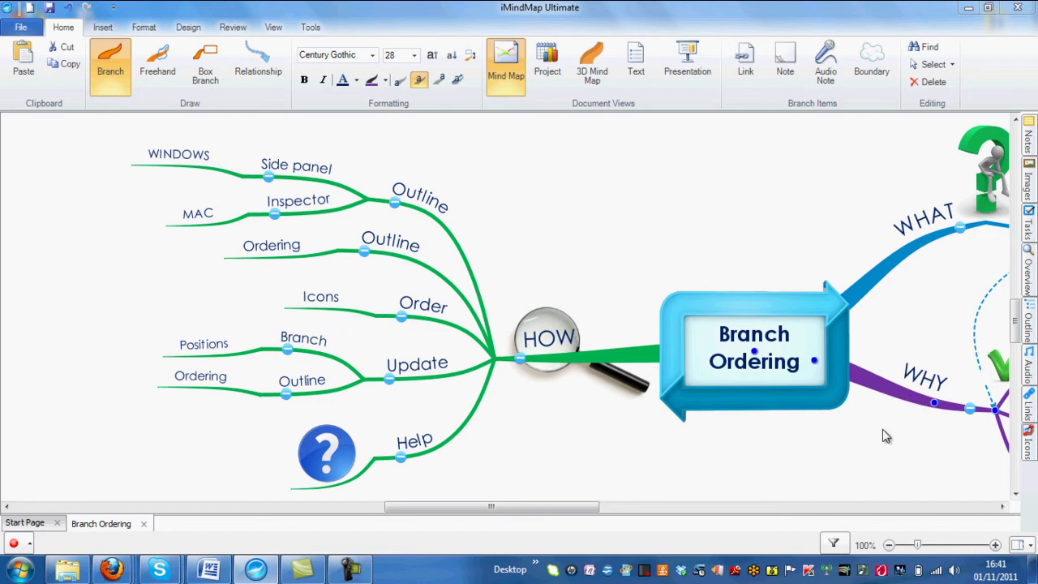
pyautogui.click(874, 280)
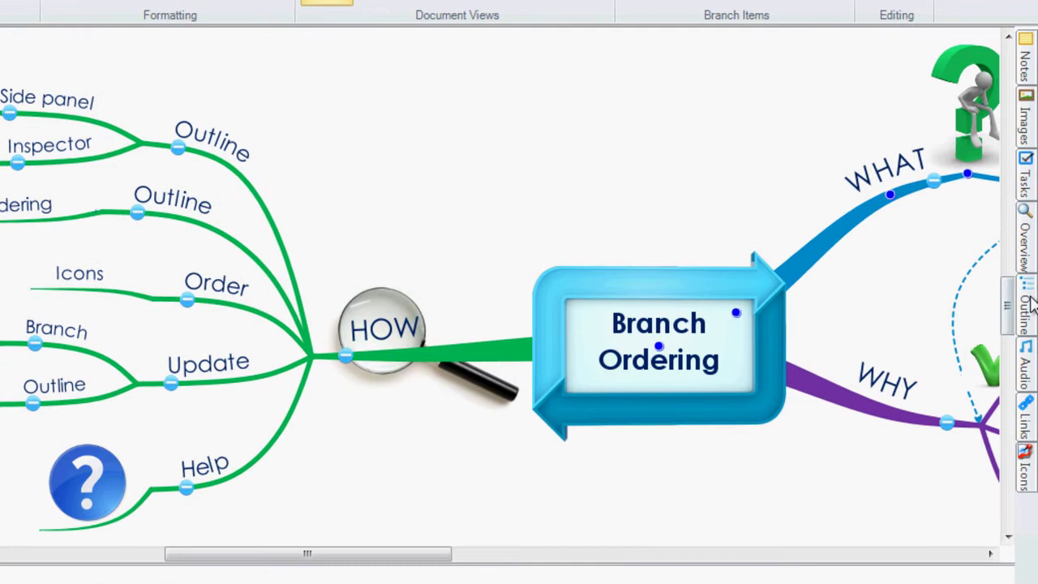
# Open the Outline panel from the side bar and pin it beside the map.
pyautogui.click(1028, 304)
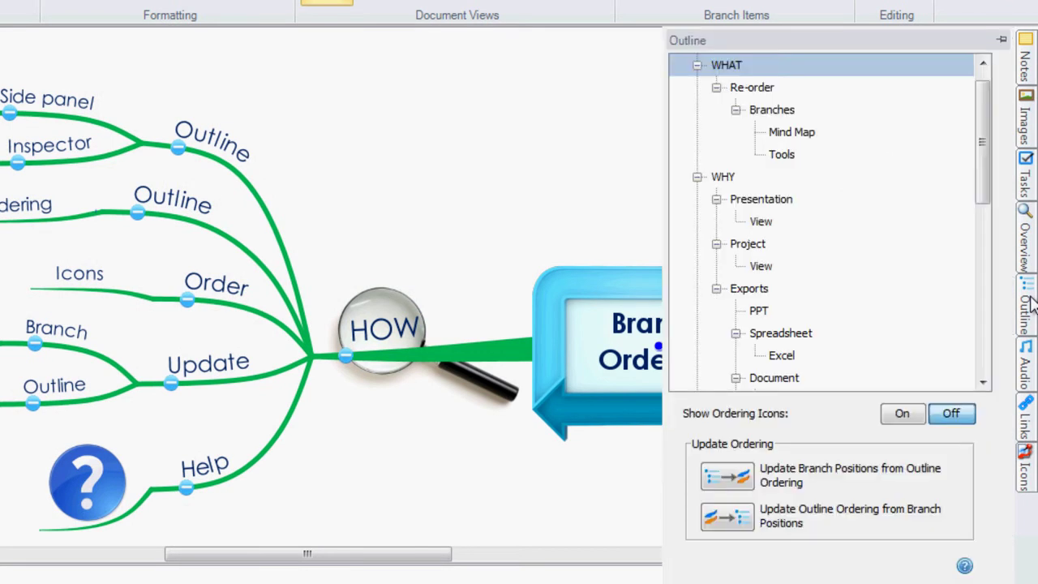
pyautogui.click(1001, 40)
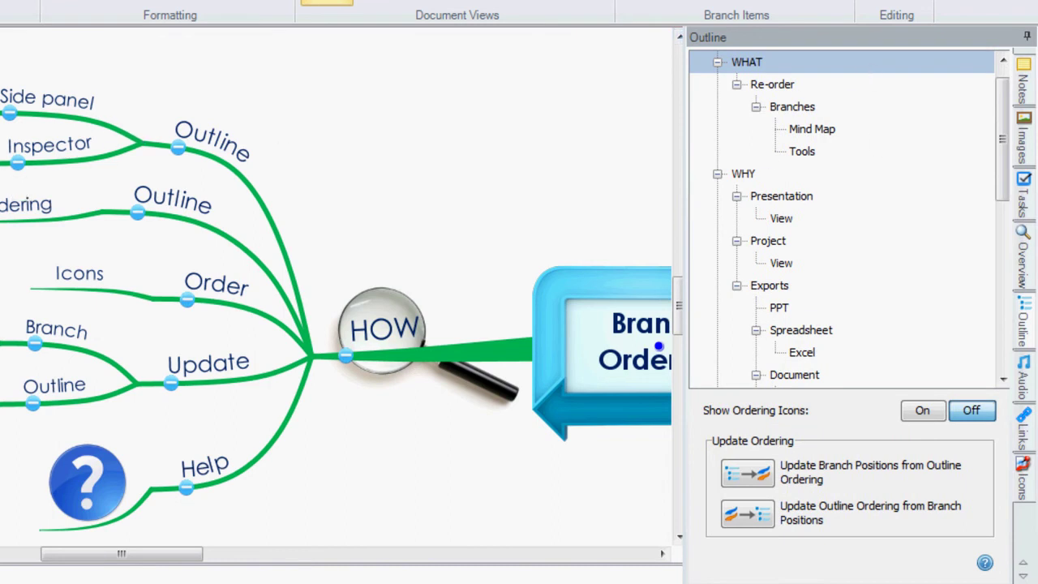
pyautogui.moveTo(212, 162)
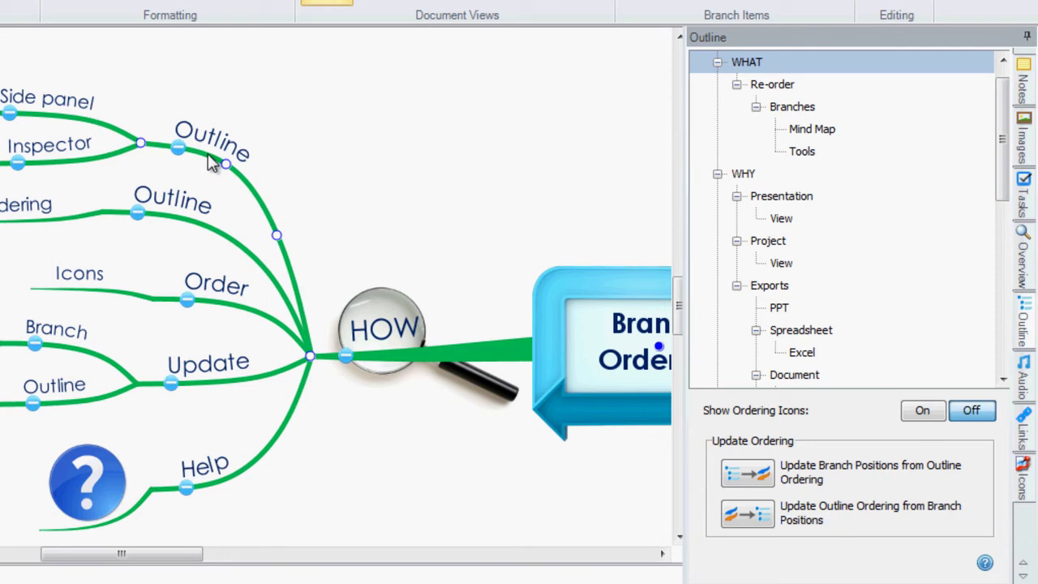
pyautogui.moveTo(73, 166)
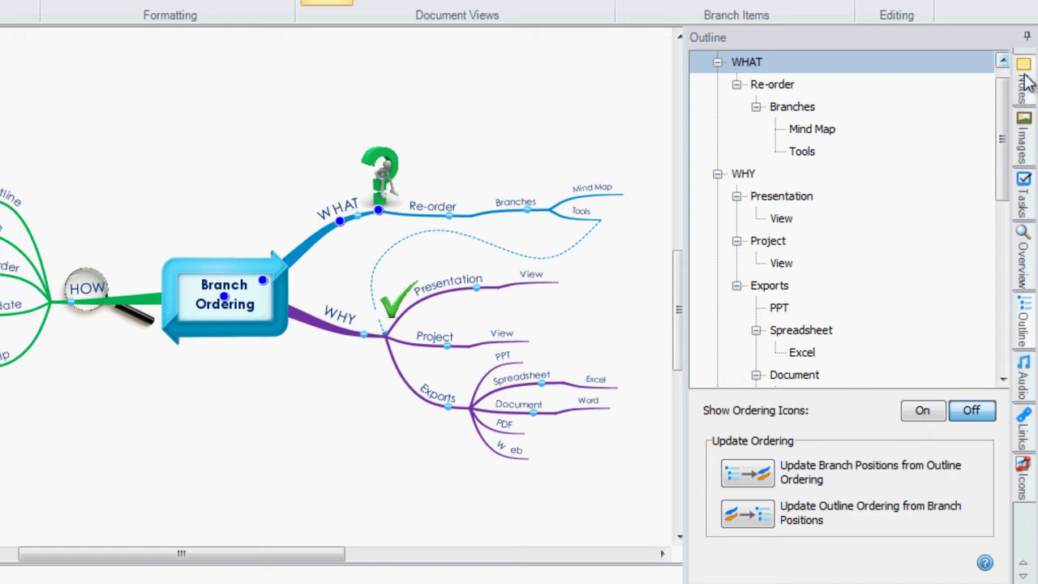
pyautogui.moveTo(1002, 144); pyautogui.dragTo(1003, 104)
pyautogui.click(776, 71)
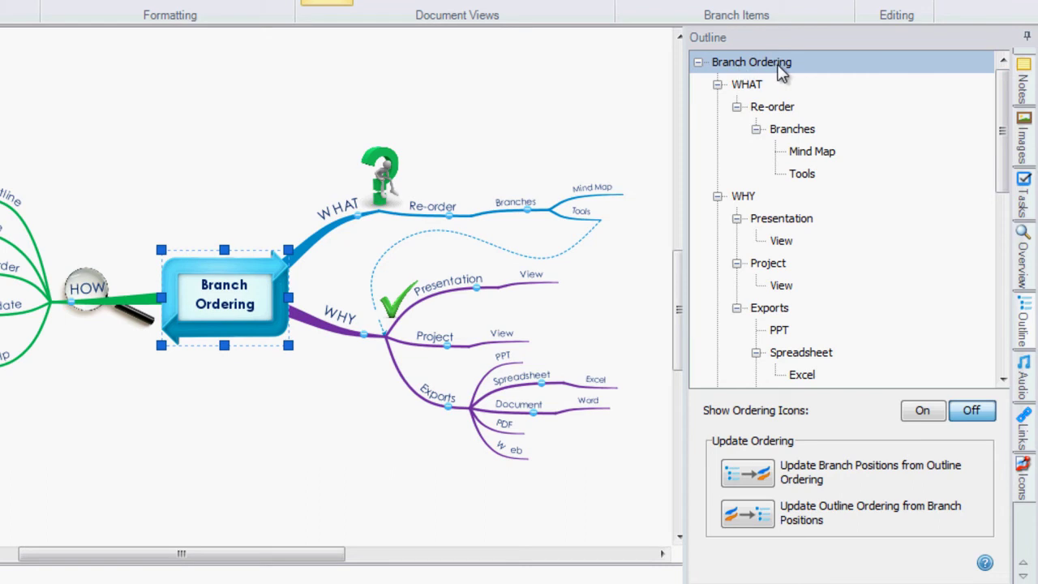
pyautogui.click(224, 297)
pyautogui.click(741, 199)
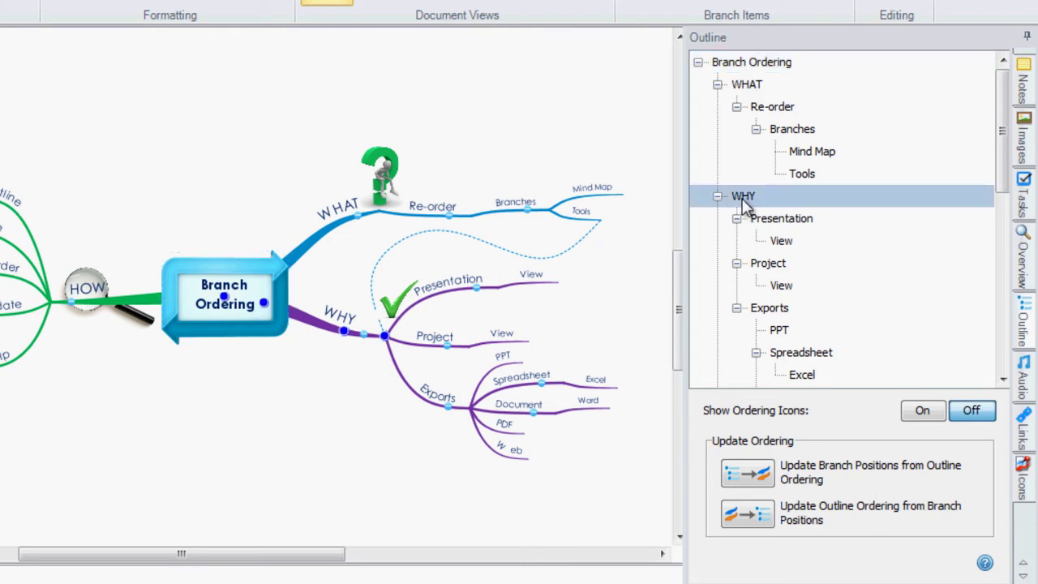
pyautogui.click(738, 88)
pyautogui.moveTo(1008, 105); pyautogui.dragTo(1014, 199)
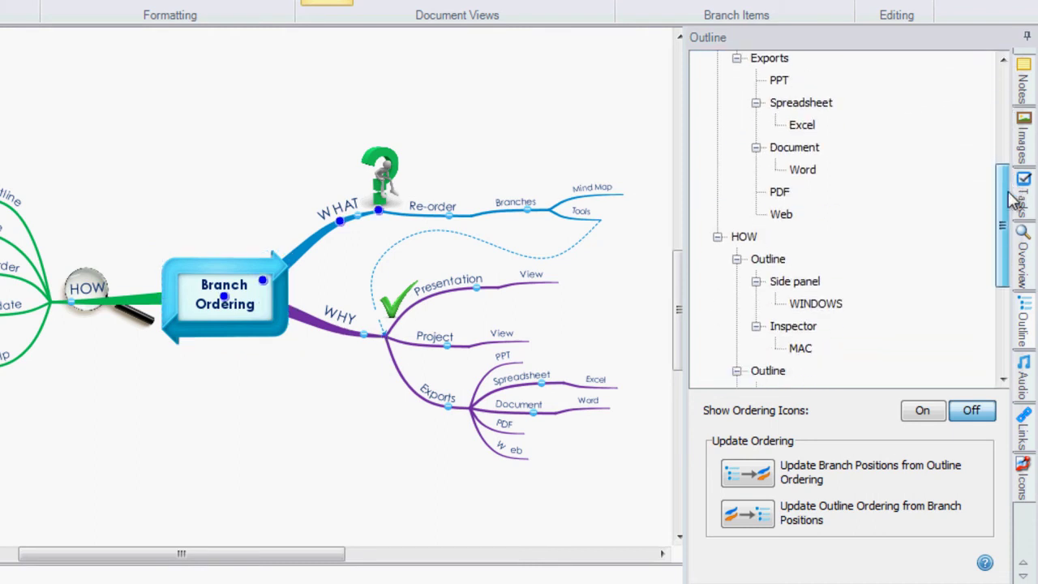
pyautogui.click(751, 237)
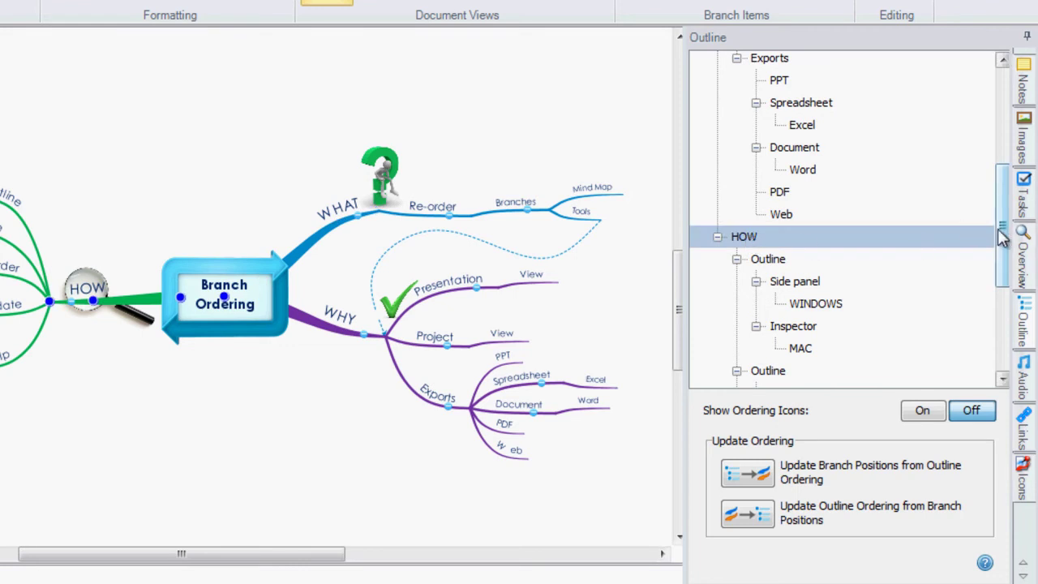
pyautogui.moveTo(1002, 237); pyautogui.dragTo(938, 146)
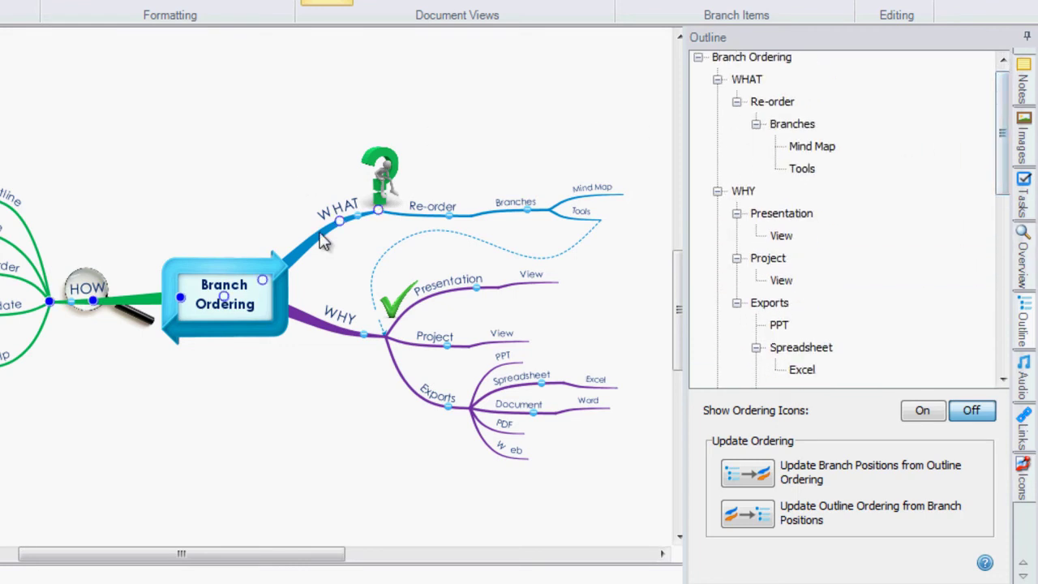
pyautogui.click(325, 236)
pyautogui.click(339, 339)
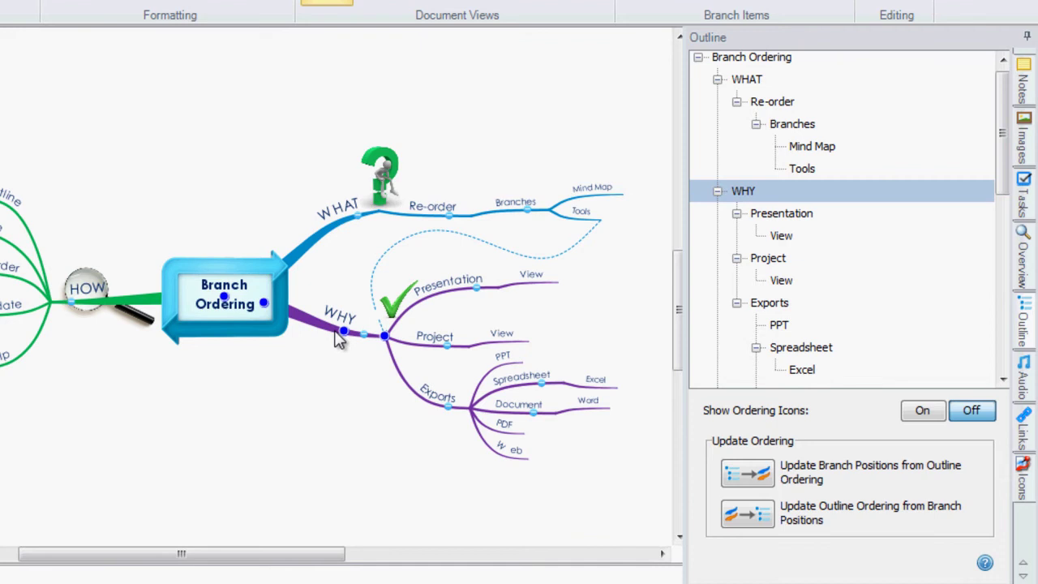
pyautogui.moveTo(998, 152); pyautogui.dragTo(1008, 241)
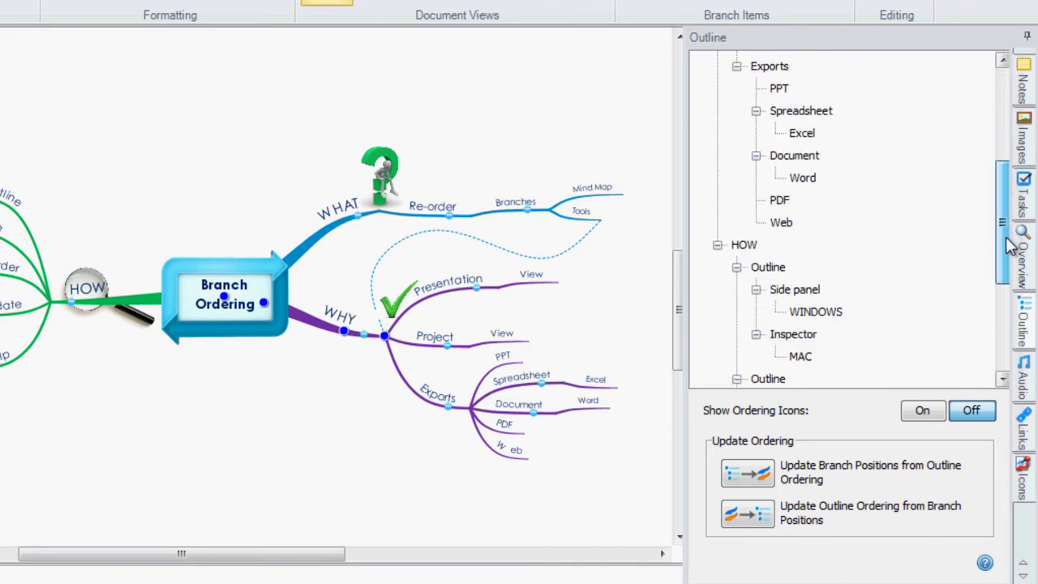
pyautogui.click(142, 297)
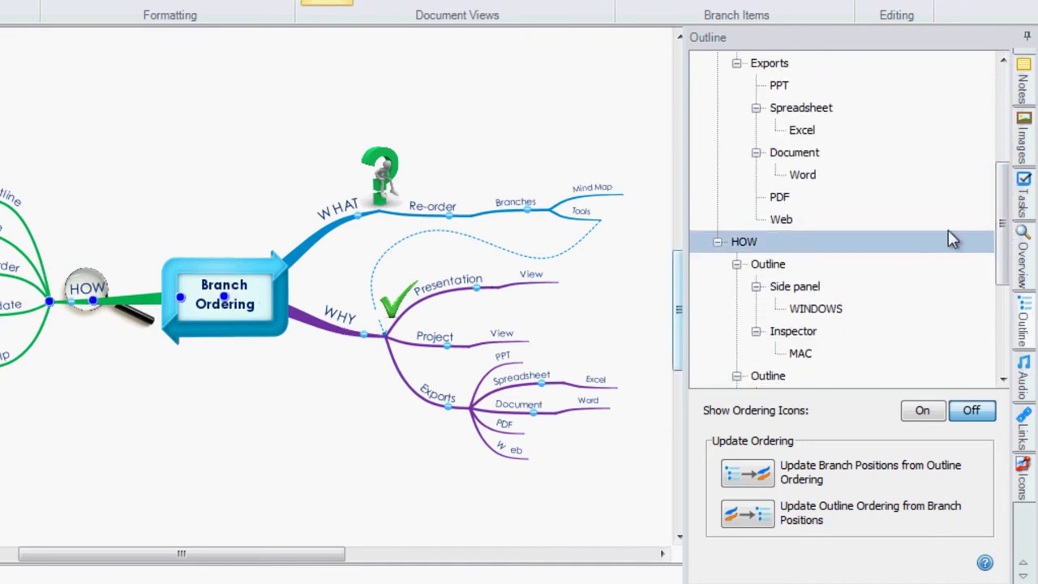
pyautogui.scroll(5, 1003, 237)
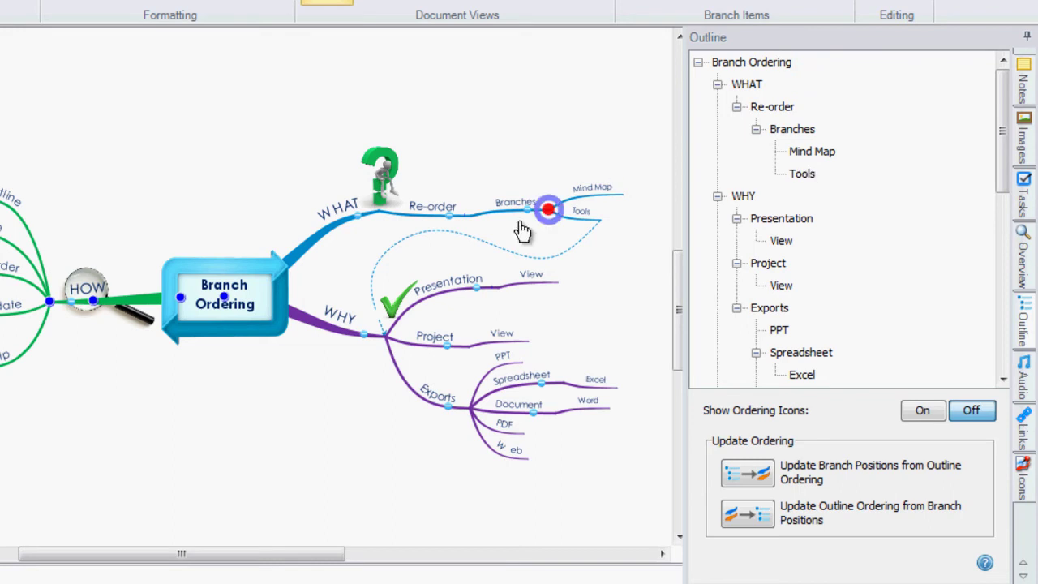
pyautogui.click(783, 108)
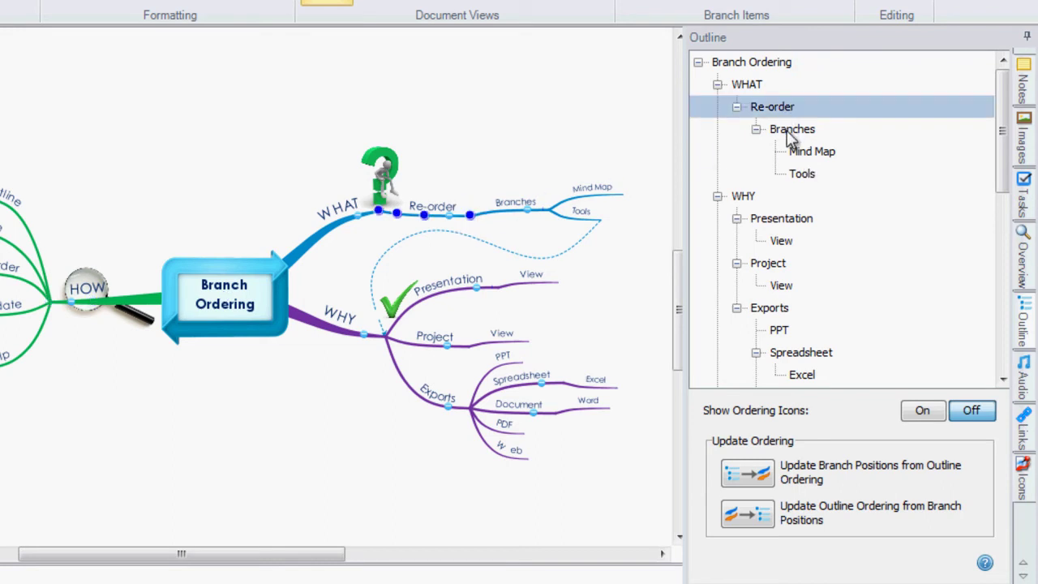
pyautogui.click(786, 130)
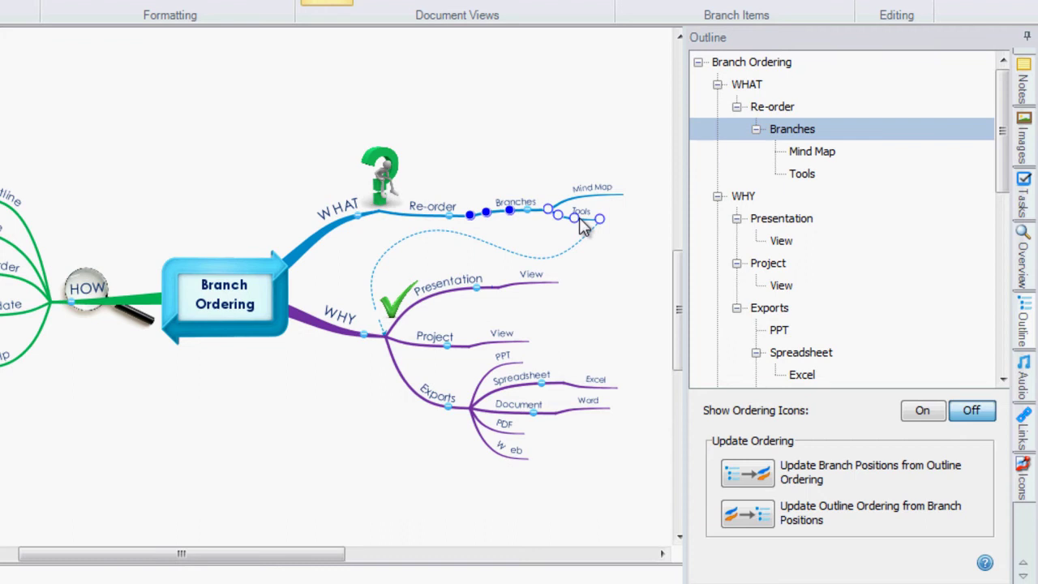
pyautogui.click(802, 154)
pyautogui.click(807, 179)
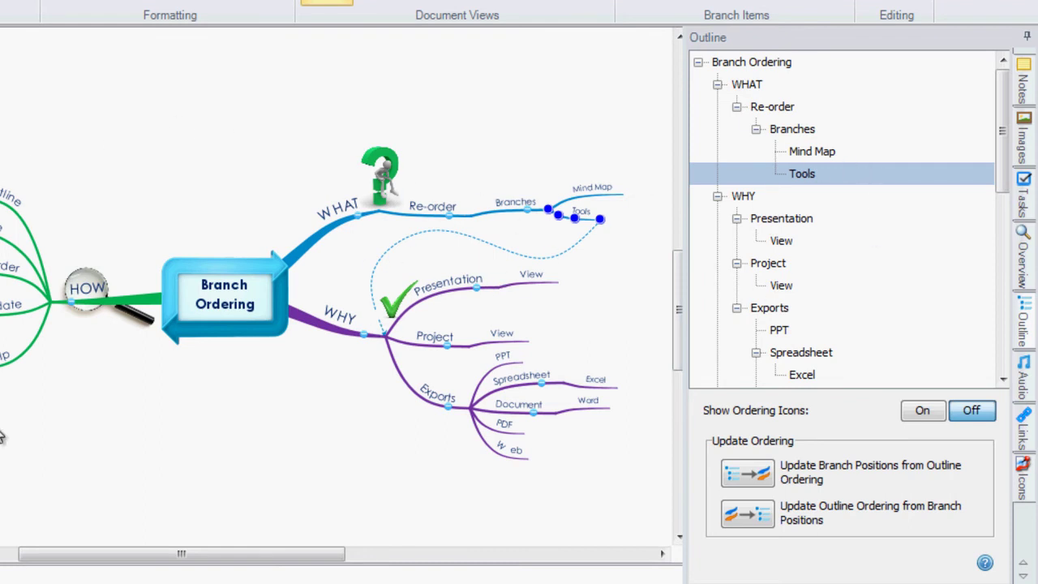
pyautogui.click(513, 256)
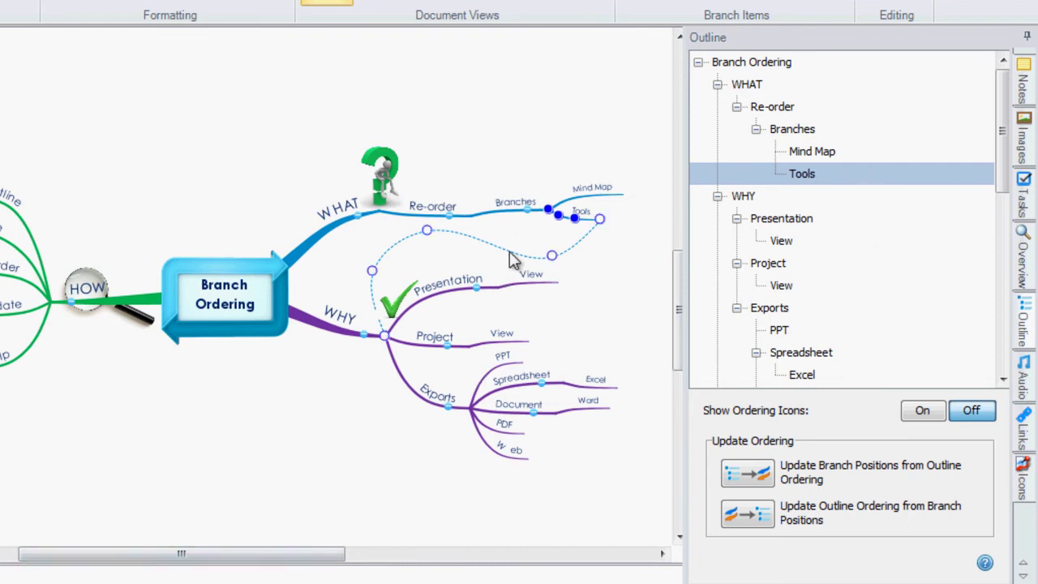
pyautogui.click(499, 153)
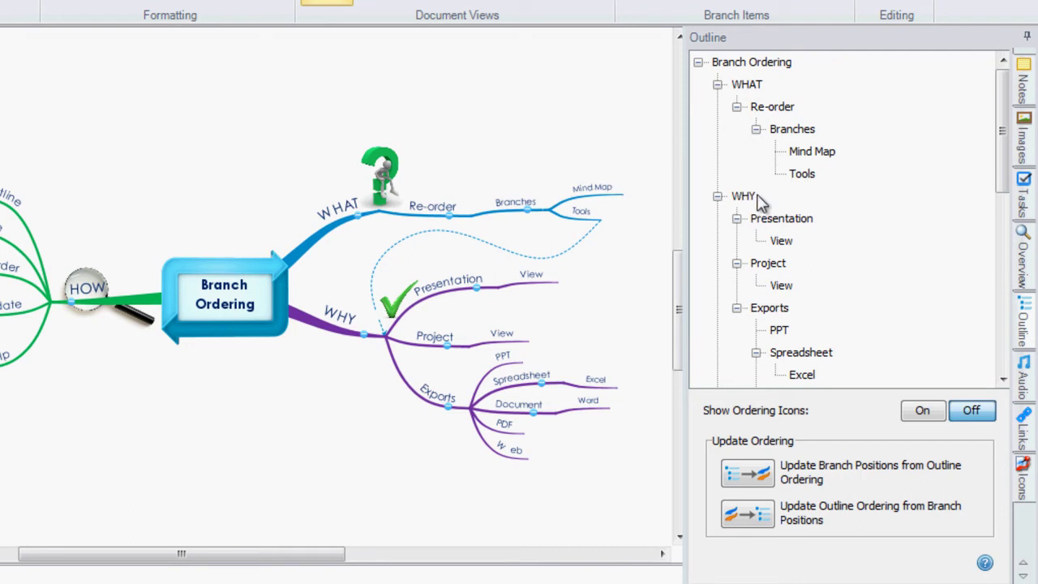
# Move WHY above WHAT with Move Up from WHY's context menu in the Outline.
pyautogui.click(330, 338)
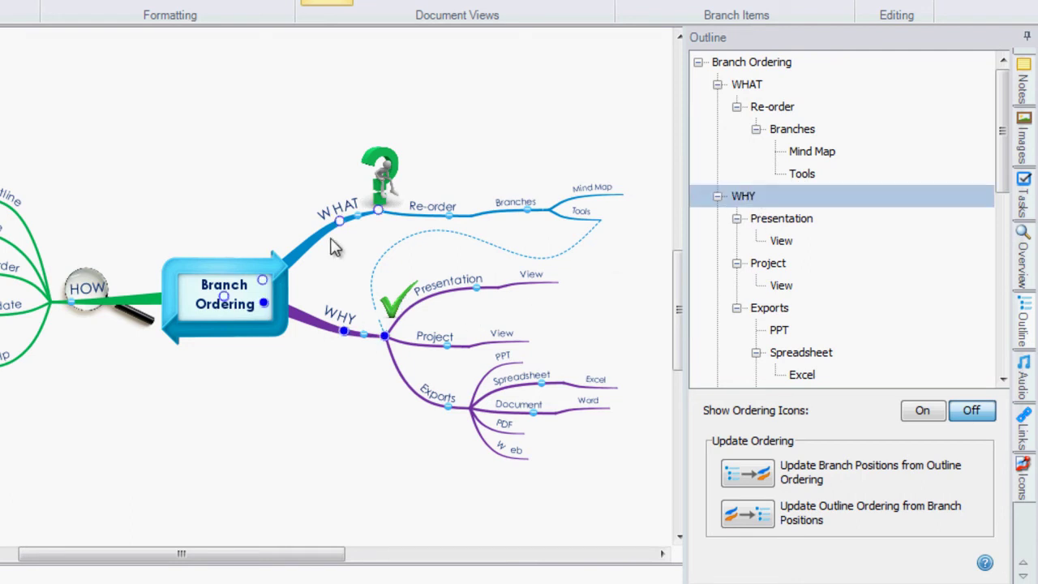
pyautogui.rightClick(751, 203)
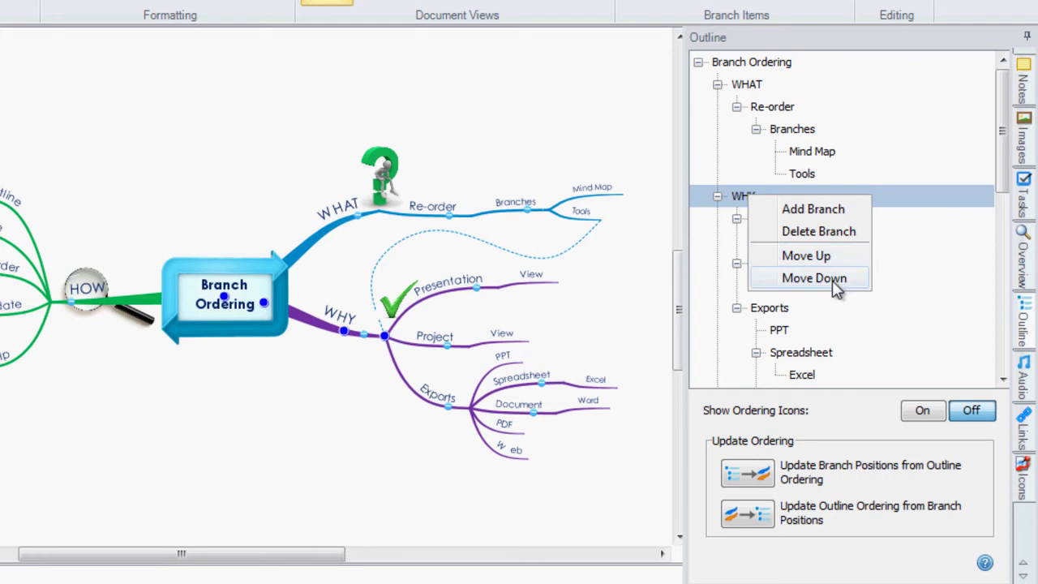
pyautogui.click(796, 255)
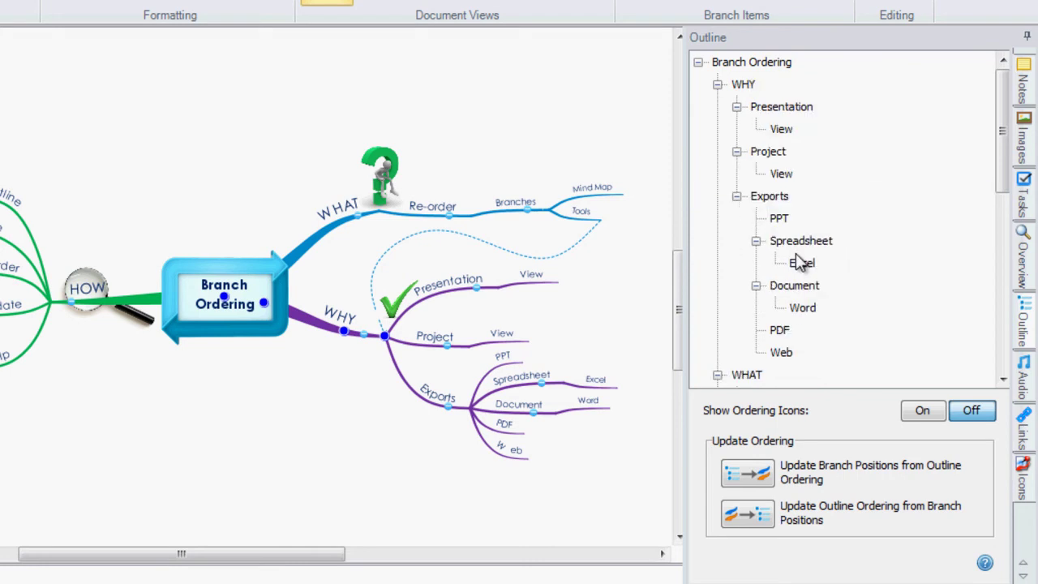
# Use Move Up on WHAT in the Outline to restore it above WHY.
pyautogui.rightClick(753, 379)
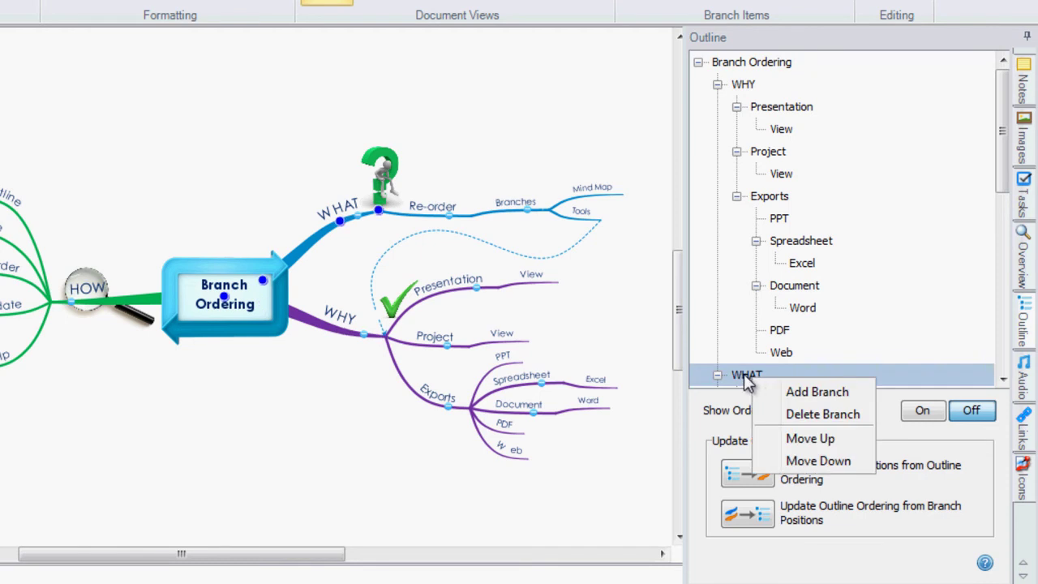
pyautogui.click(809, 439)
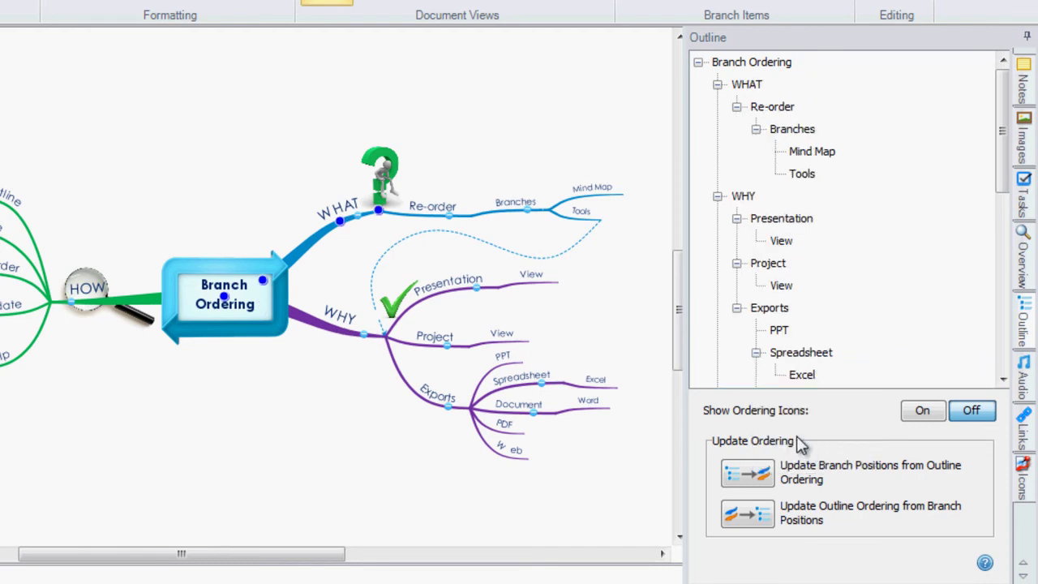
# Drag the WHY row above WHAT directly within the Outline tree.
pyautogui.click(744, 201)
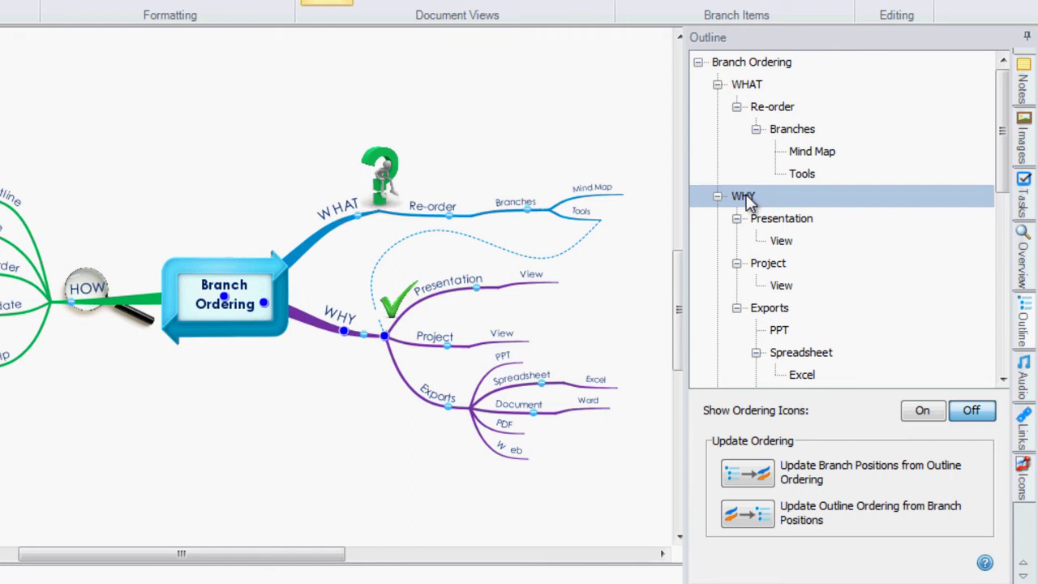
pyautogui.moveTo(743, 196)
pyautogui.mouseDown()
pyautogui.moveTo(750, 81)
pyautogui.moveTo(749, 120)
pyautogui.moveTo(809, 137)
pyautogui.moveTo(744, 167)
pyautogui.moveTo(744, 82)
pyautogui.mouseUp()
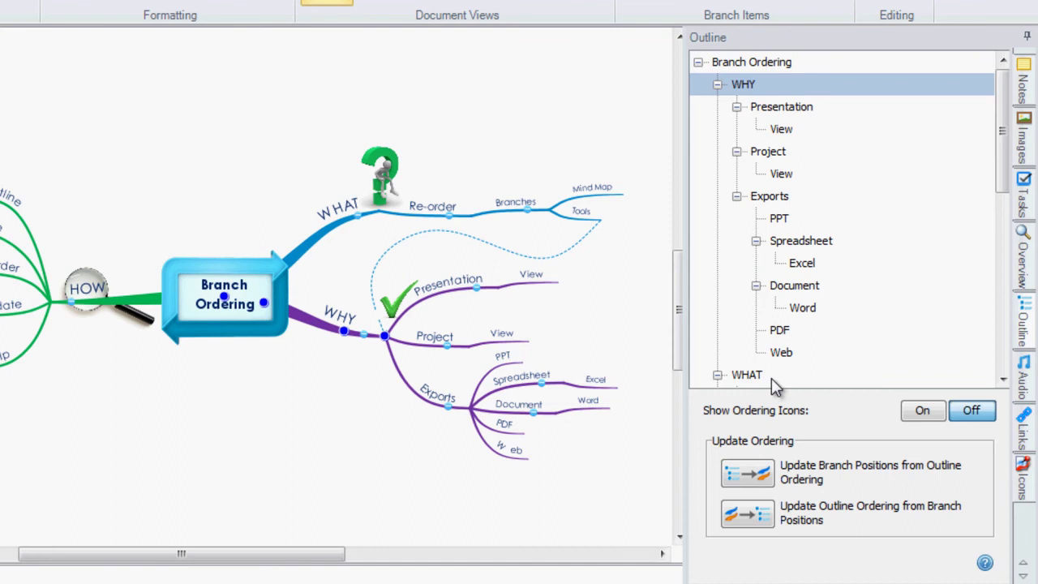
# Move Project above Presentation under WHY with Move Up, then compare WHY and Presentation on the map.
pyautogui.click(779, 110)
pyautogui.click(774, 155)
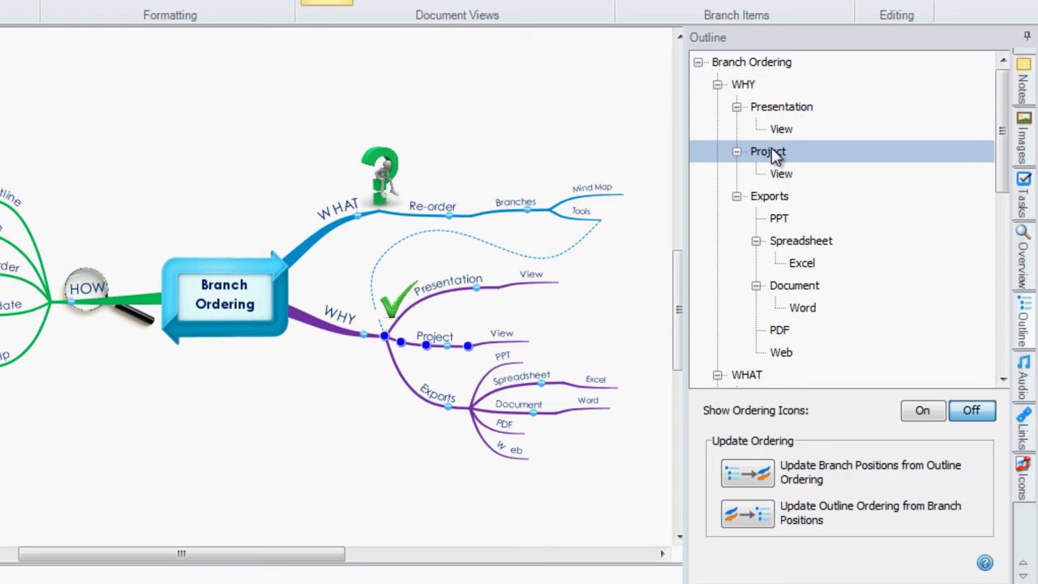
pyautogui.rightClick(773, 153)
pyautogui.click(831, 208)
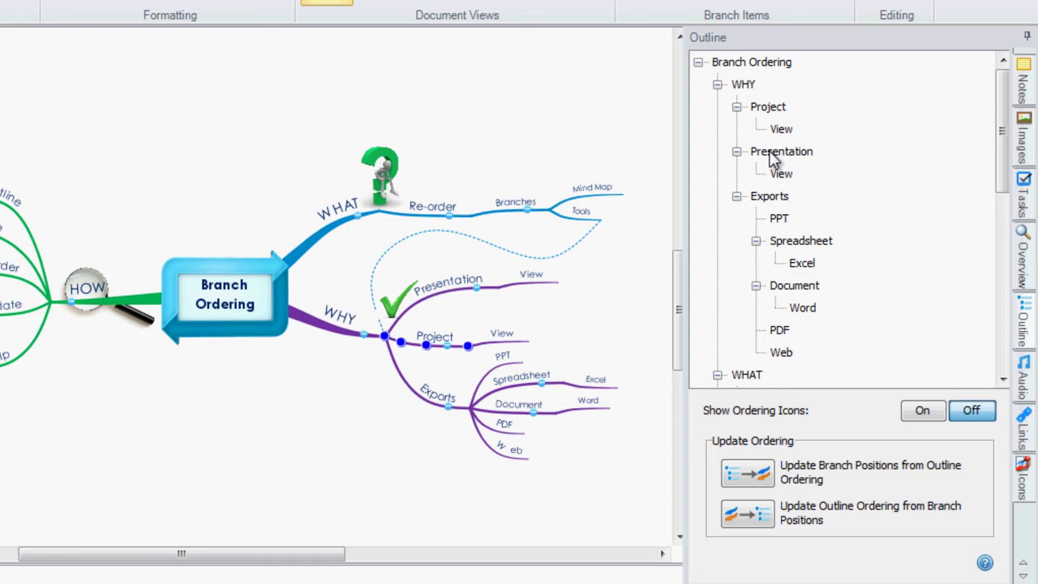
pyautogui.click(754, 91)
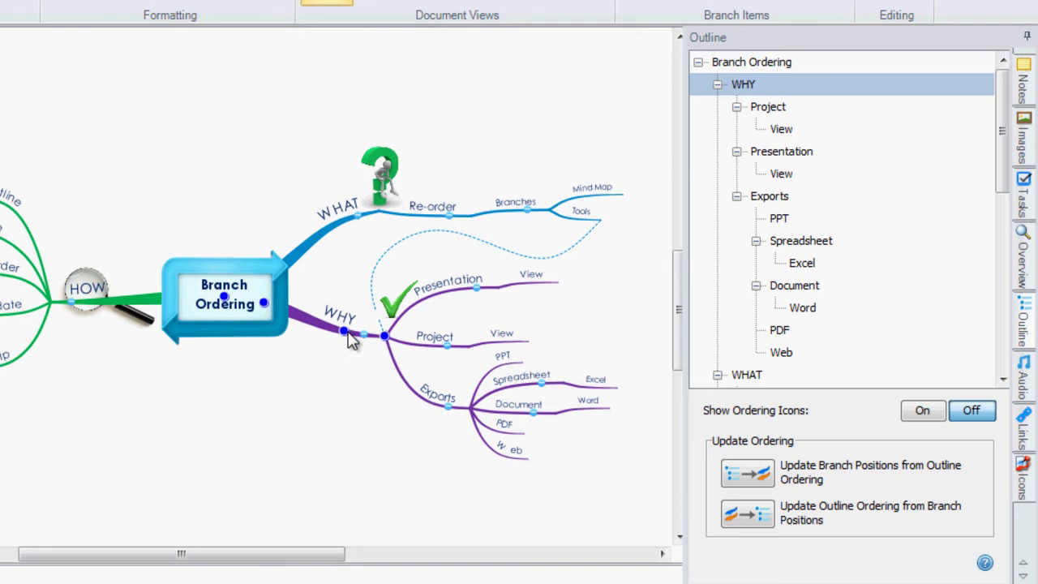
pyautogui.click(439, 295)
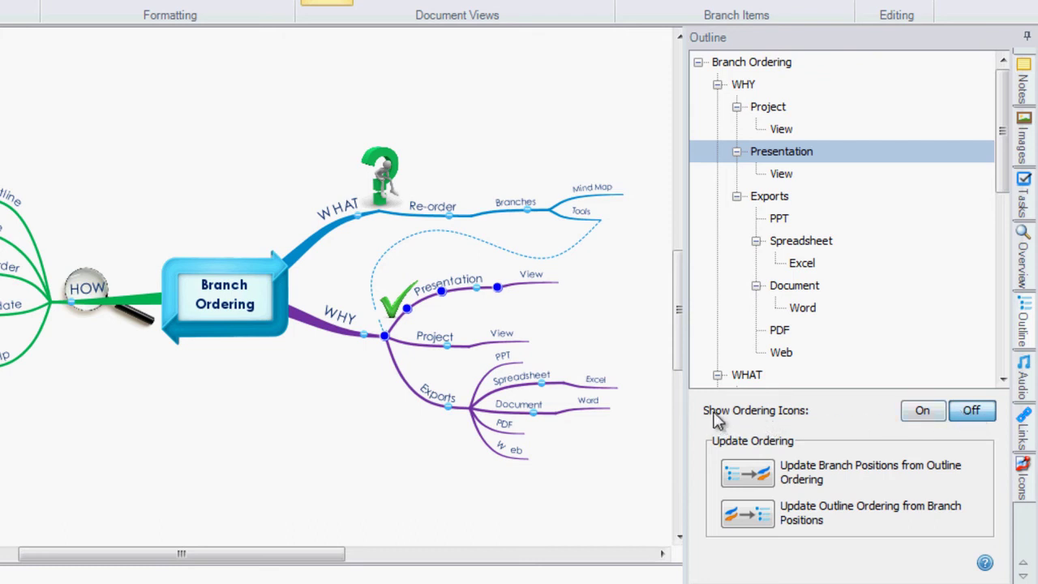
# Turn Show Ordering Icons On so every branch shows a numbered badge.
pyautogui.click(924, 414)
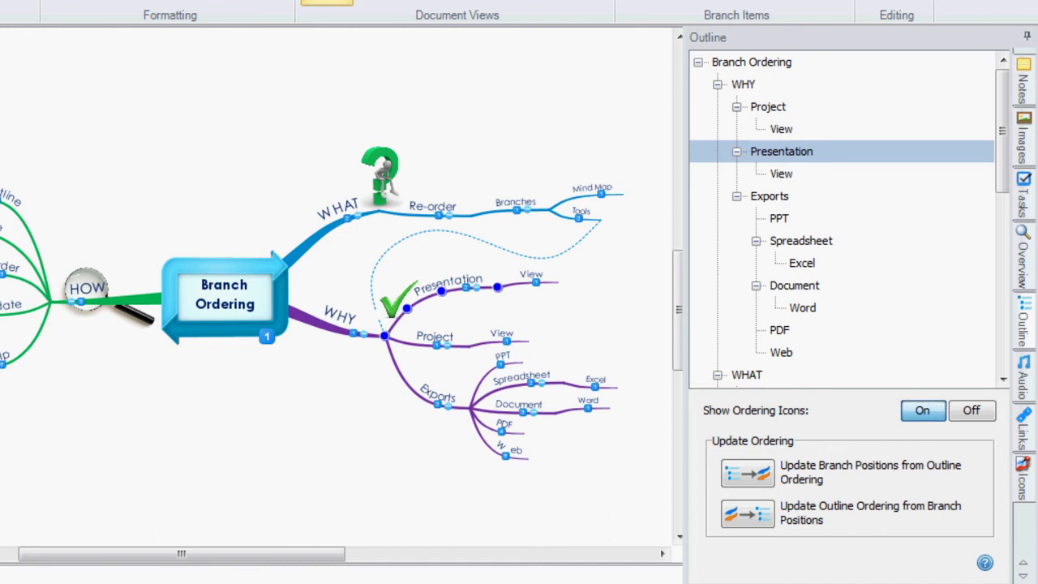
pyautogui.scroll(2, 344, 470)
pyautogui.moveTo(410, 467); pyautogui.dragTo(186, 456)
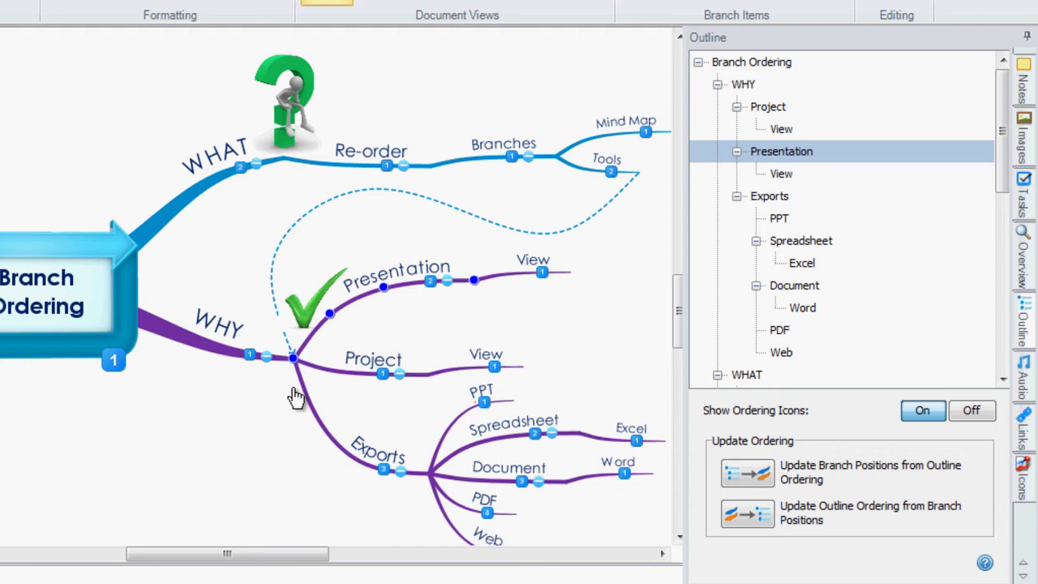
pyautogui.click(292, 357)
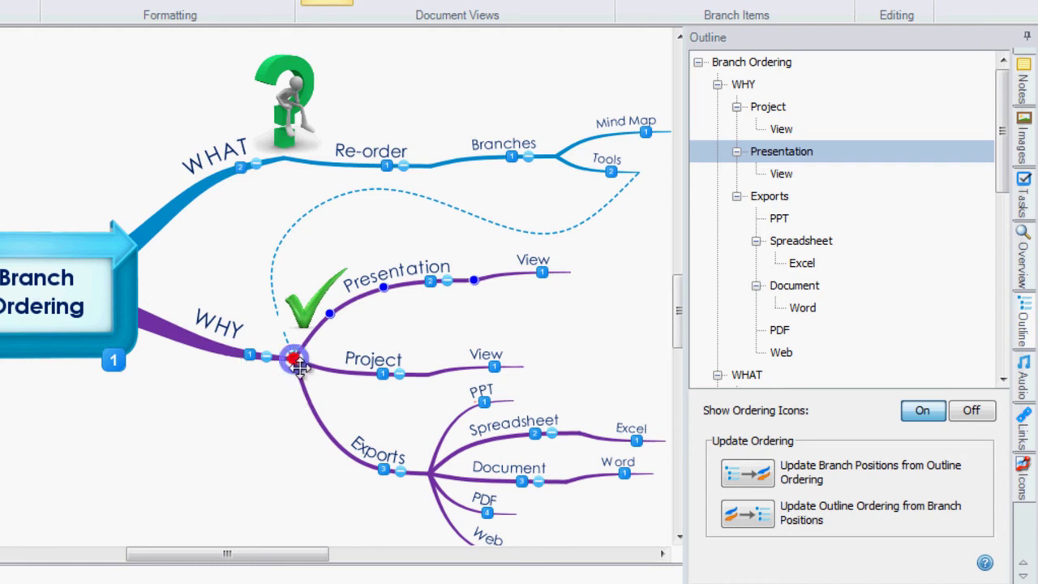
pyautogui.scroll(3, 162, 451)
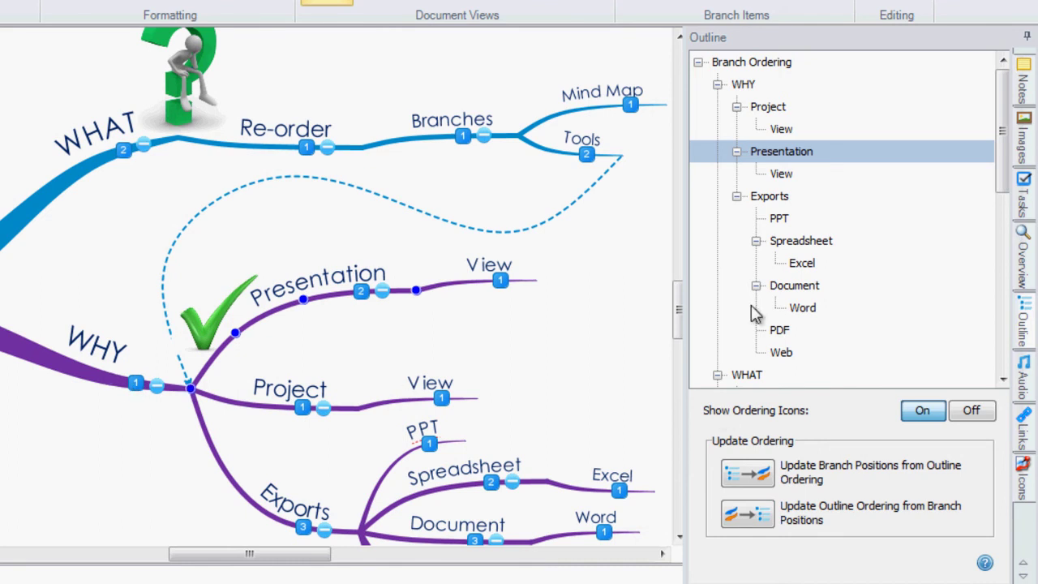
pyautogui.click(744, 87)
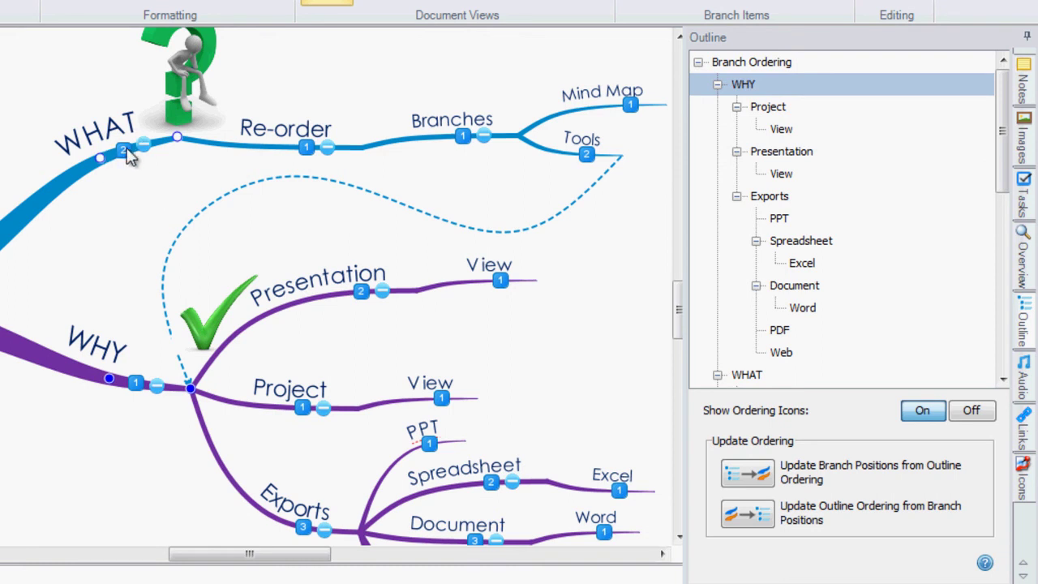
pyautogui.click(744, 376)
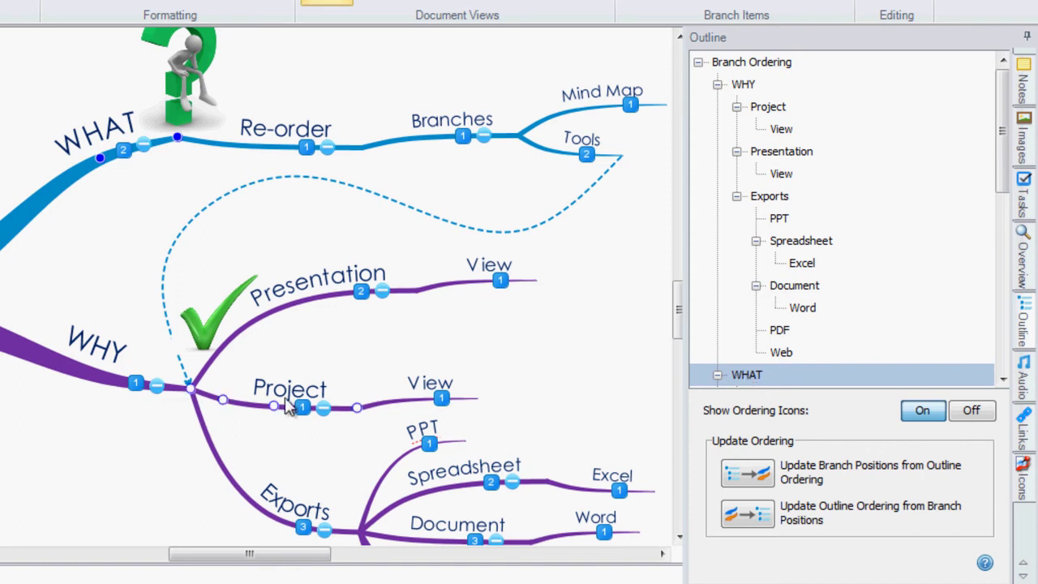
pyautogui.click(279, 310)
pyautogui.click(263, 410)
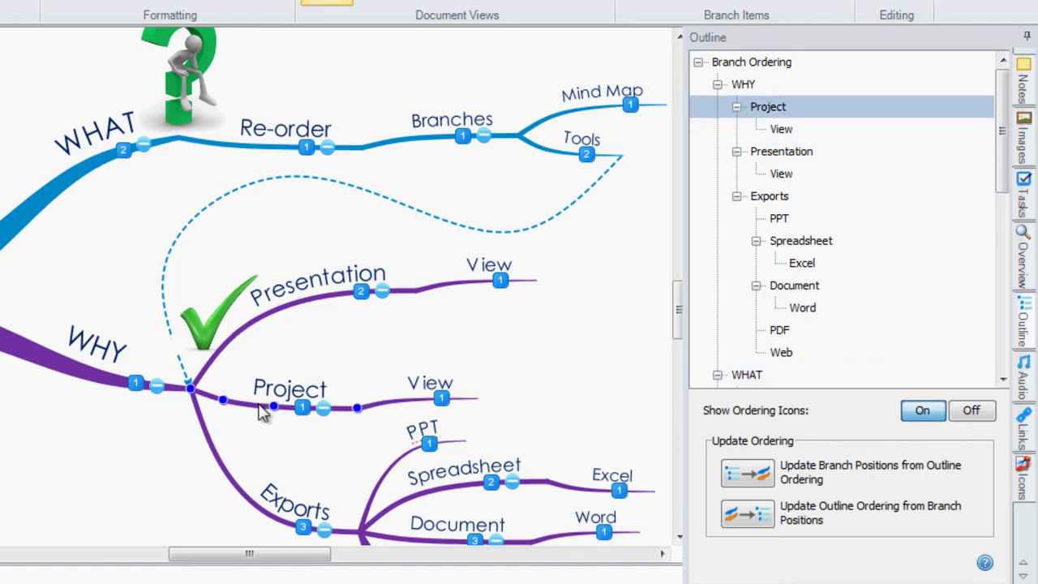
pyautogui.click(268, 501)
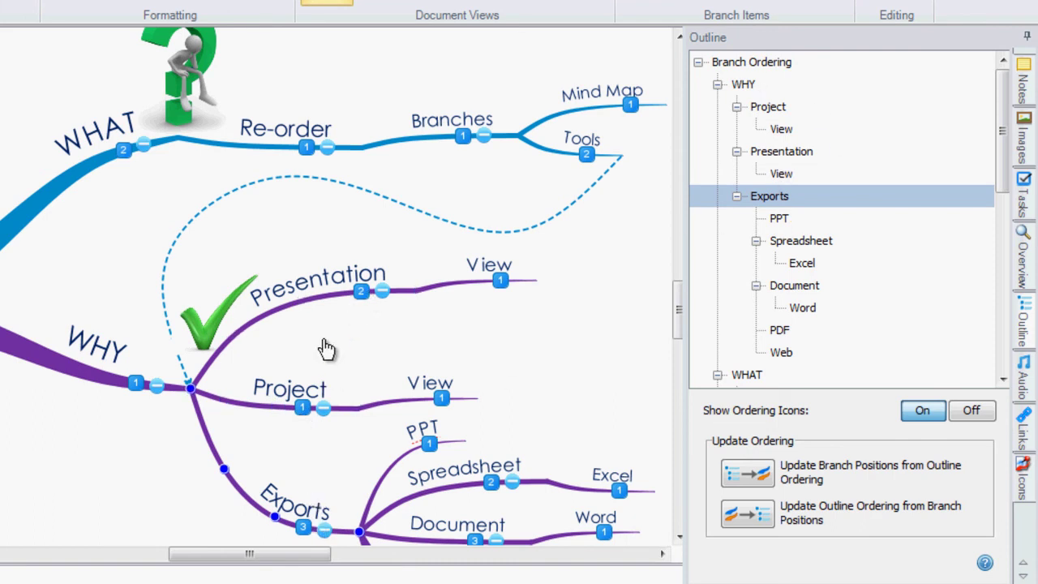
# Drag Presentation above Project in the Outline, making its badge 1 and Project's 2.
pyautogui.click(314, 298)
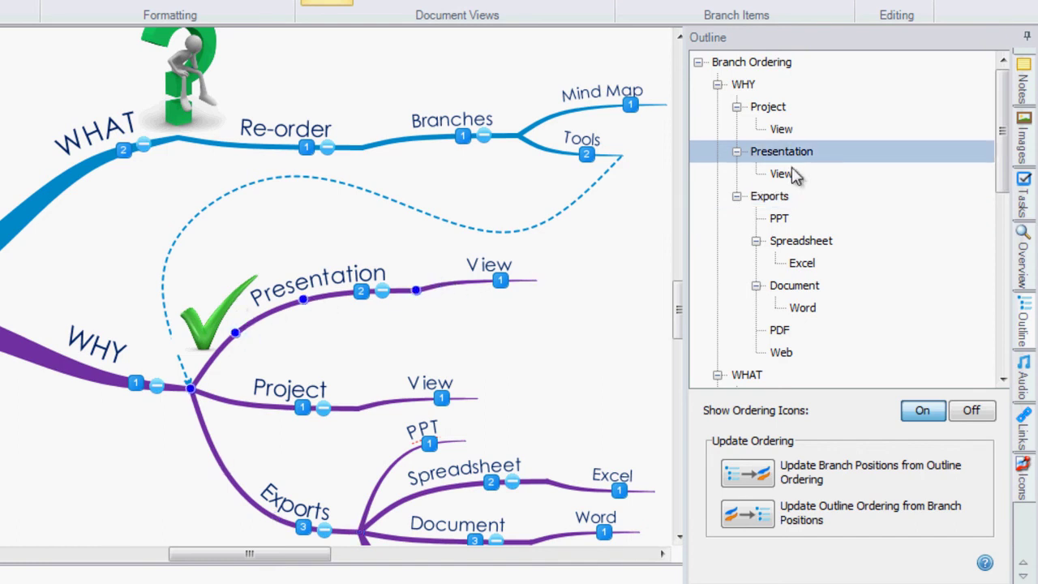
pyautogui.moveTo(774, 154); pyautogui.dragTo(767, 106)
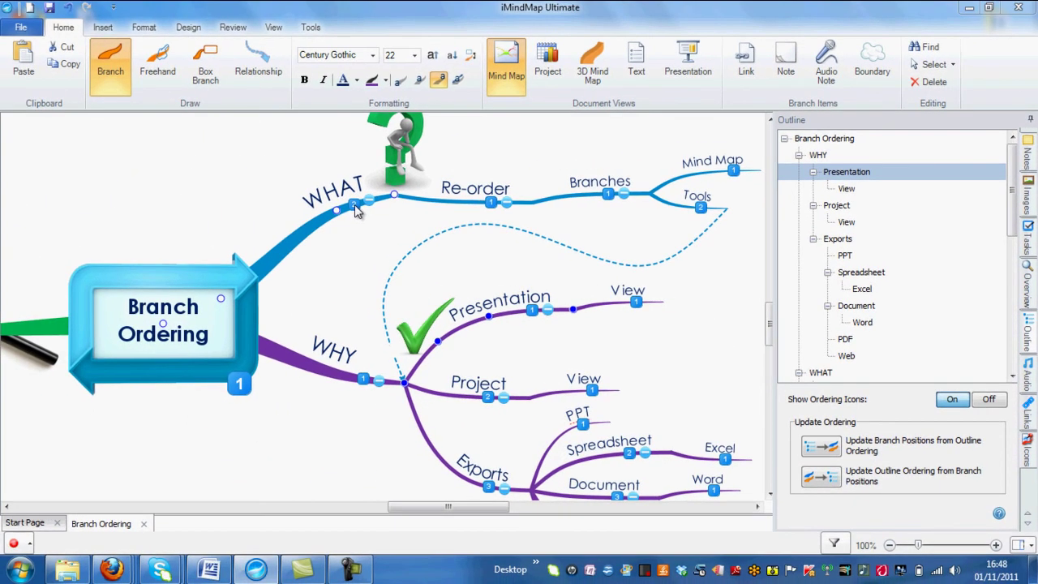
# Apply 'Update Branch Positions from Outline Ordering', then select WHY and WHAT to check the layout.
pyautogui.click(822, 449)
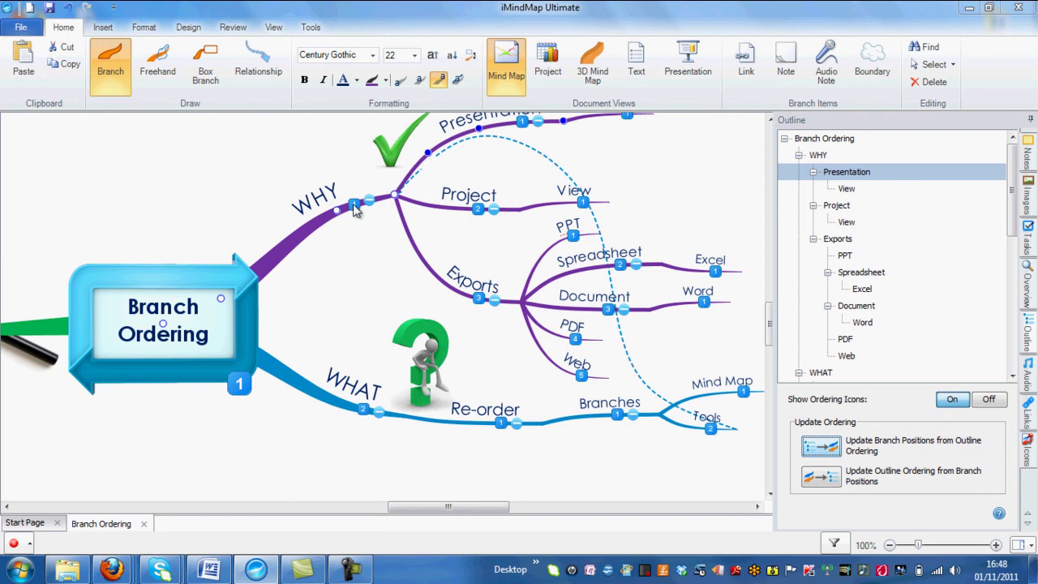
pyautogui.click(333, 221)
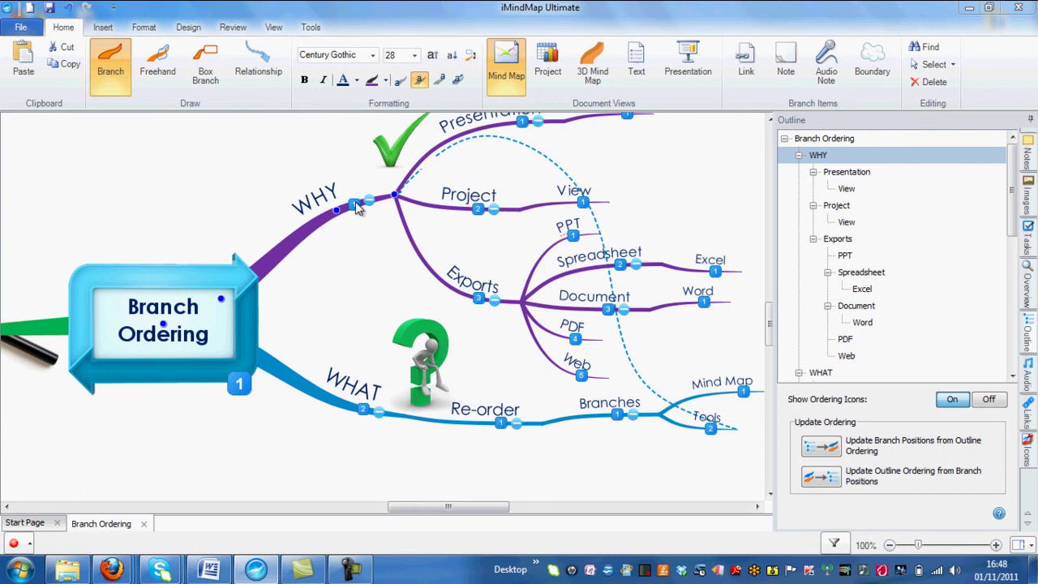
pyautogui.click(333, 397)
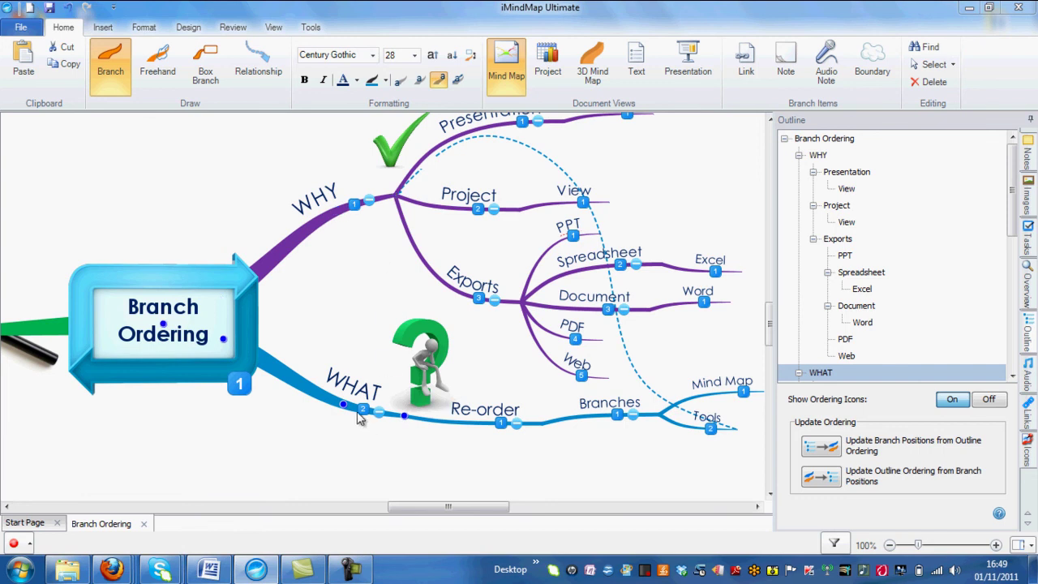
pyautogui.click(268, 262)
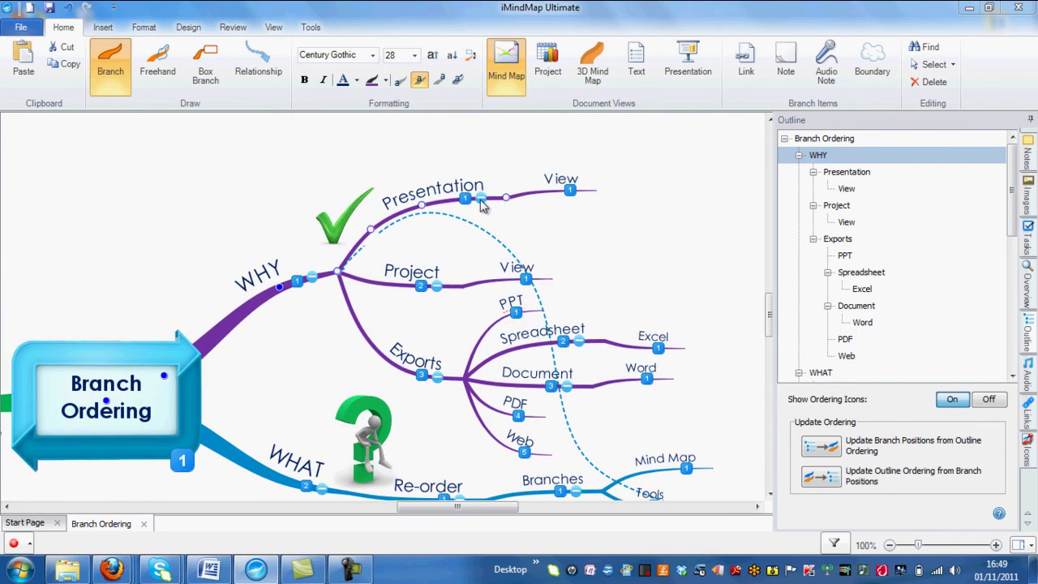
# Move Presentation below Project and Exports above Project under WHY, then check each branch.
pyautogui.moveTo(502, 201); pyautogui.dragTo(498, 306)
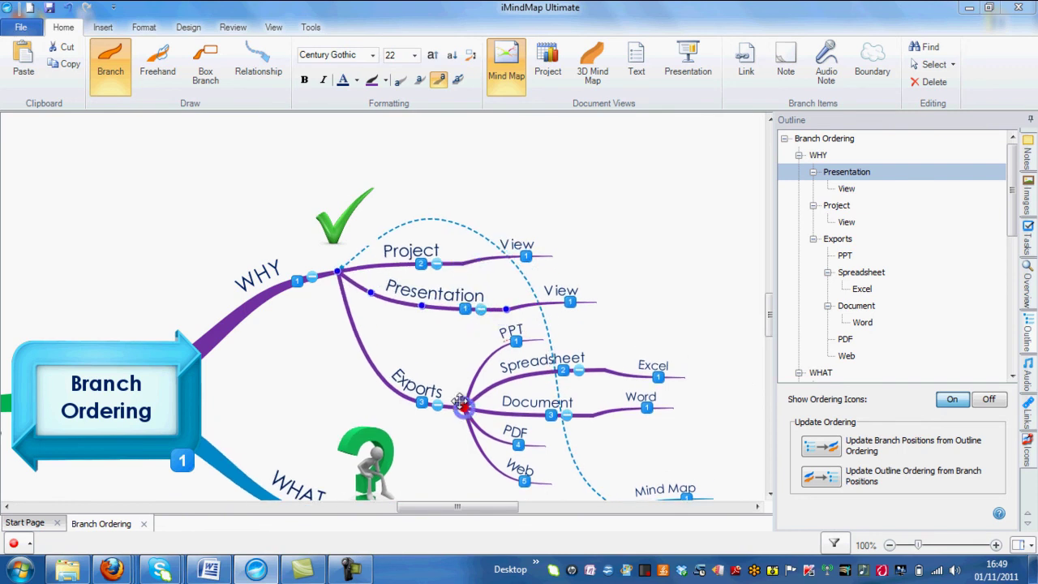
pyautogui.moveTo(464, 403); pyautogui.dragTo(458, 220)
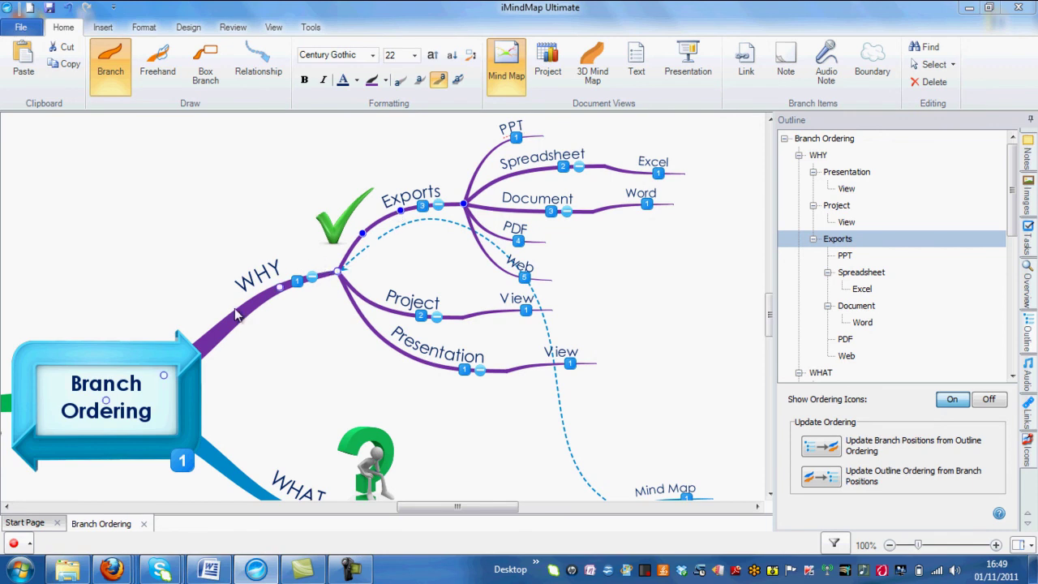
pyautogui.click(353, 276)
pyautogui.click(395, 219)
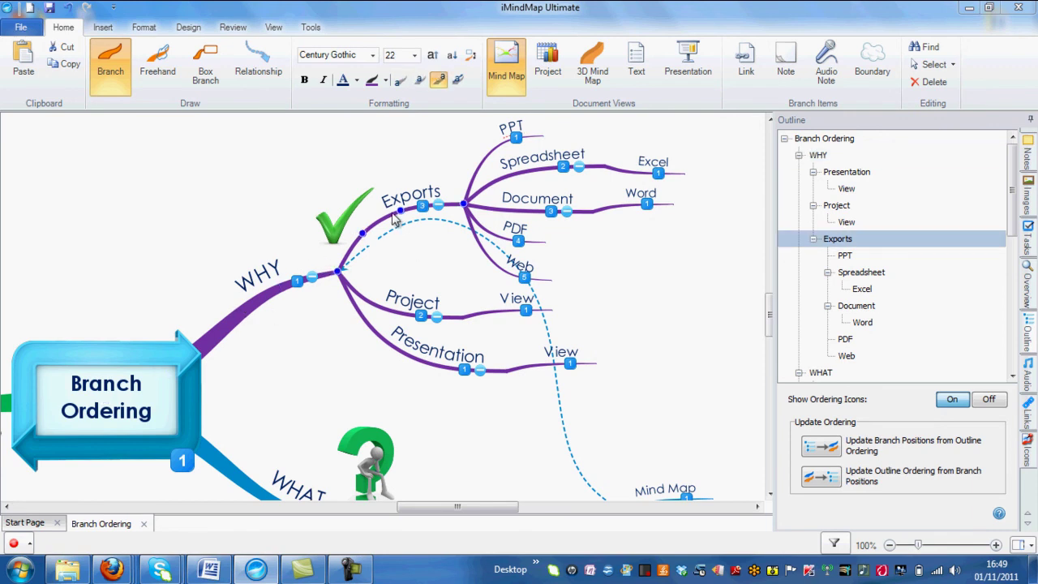
pyautogui.click(397, 313)
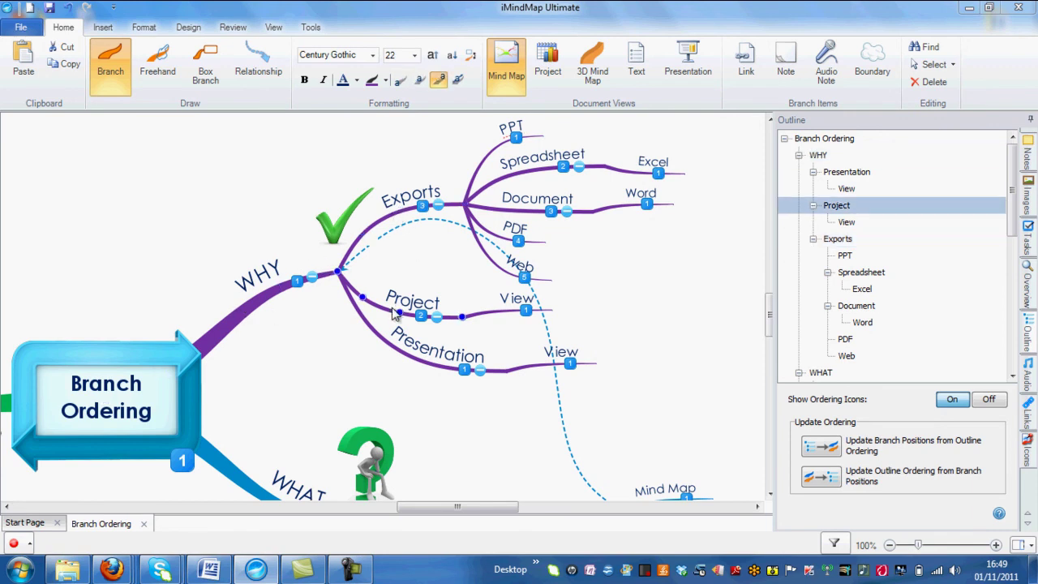
pyautogui.click(415, 362)
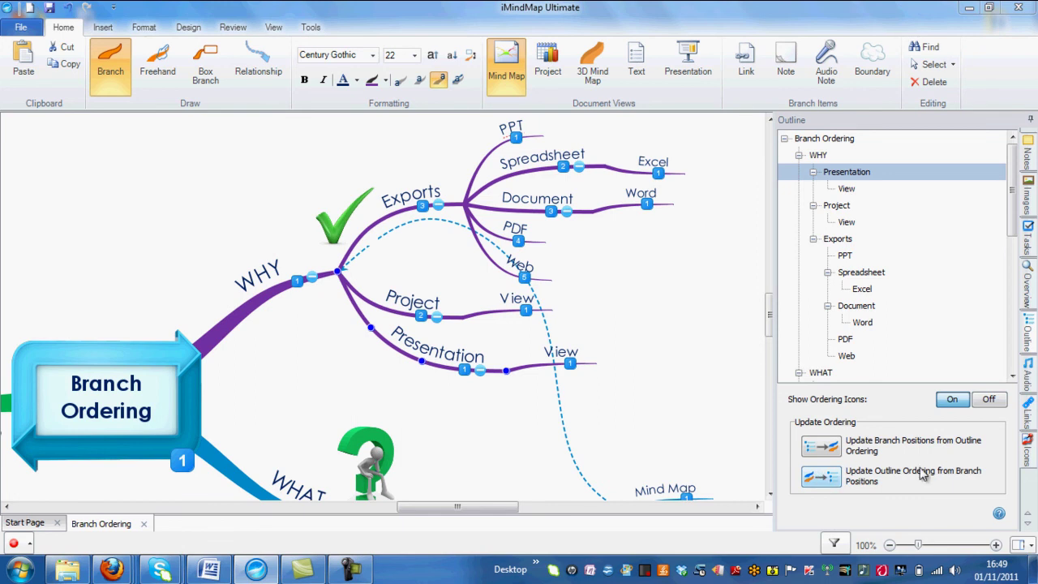
# Update the outline from branch positions so WHY lists Exports, Project, Presentation, then verify each entry.
pyautogui.click(822, 479)
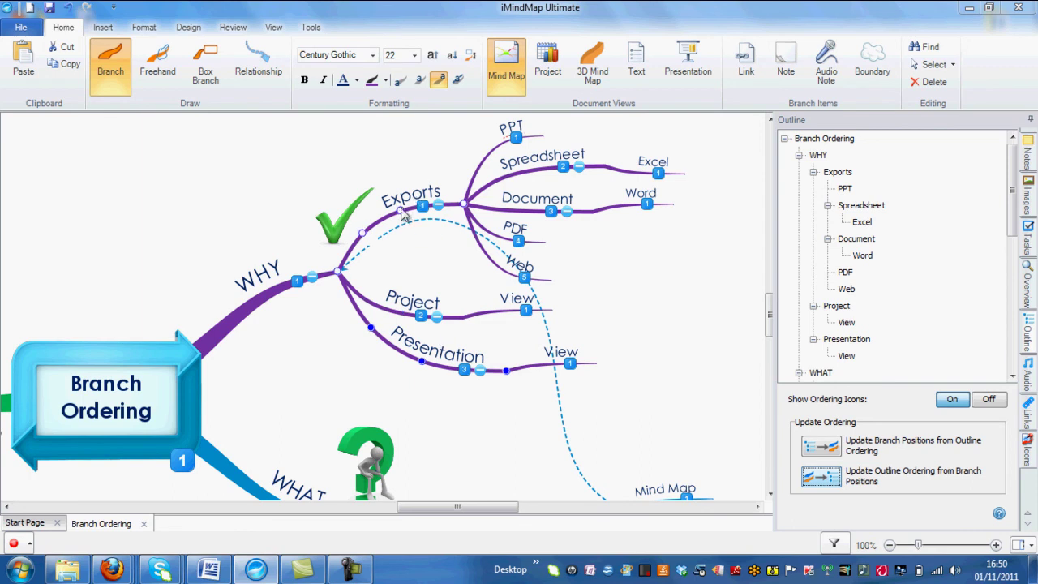
pyautogui.click(838, 174)
pyautogui.click(818, 158)
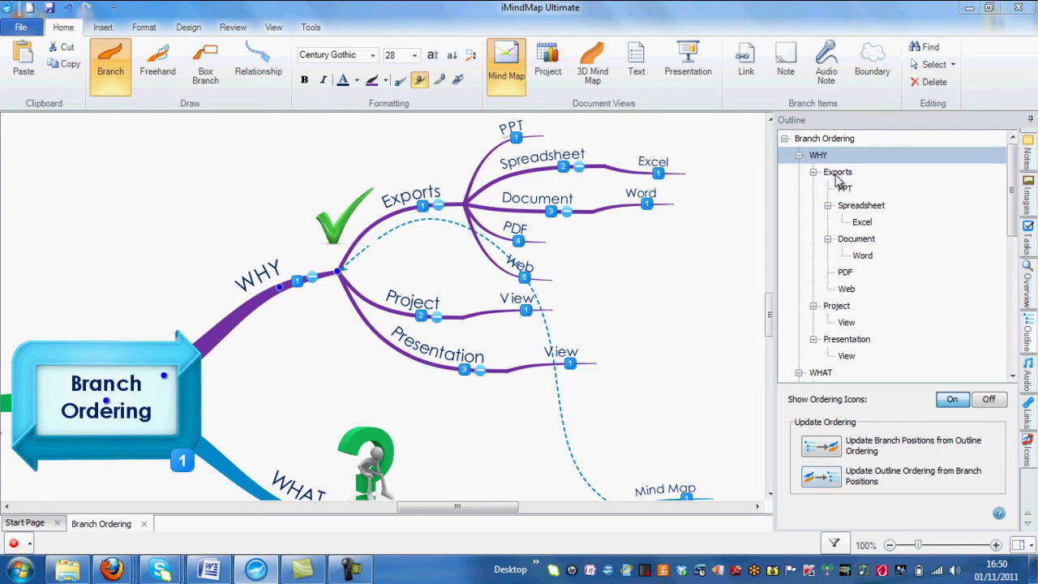
pyautogui.click(840, 179)
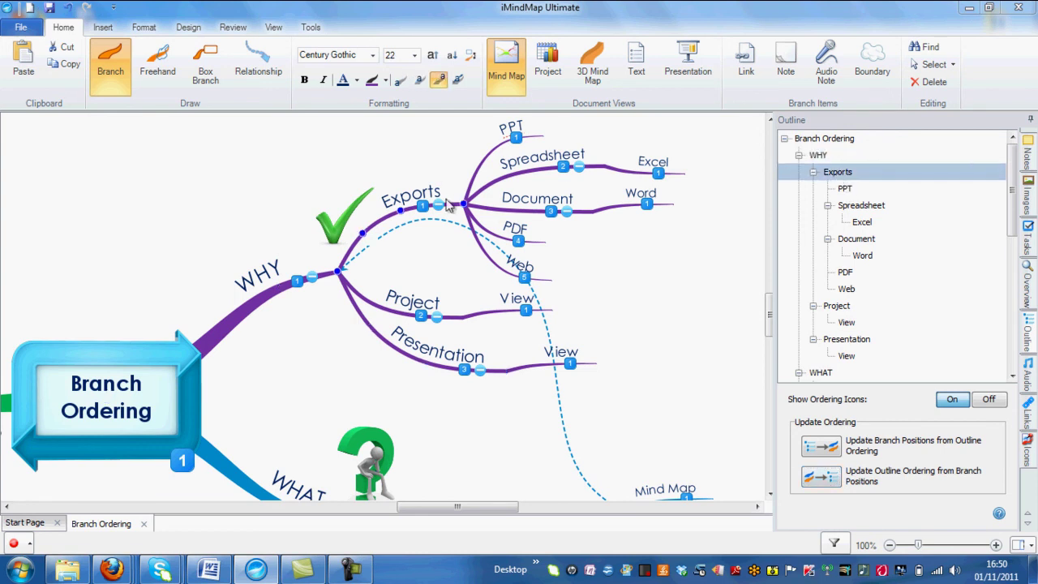
pyautogui.click(837, 312)
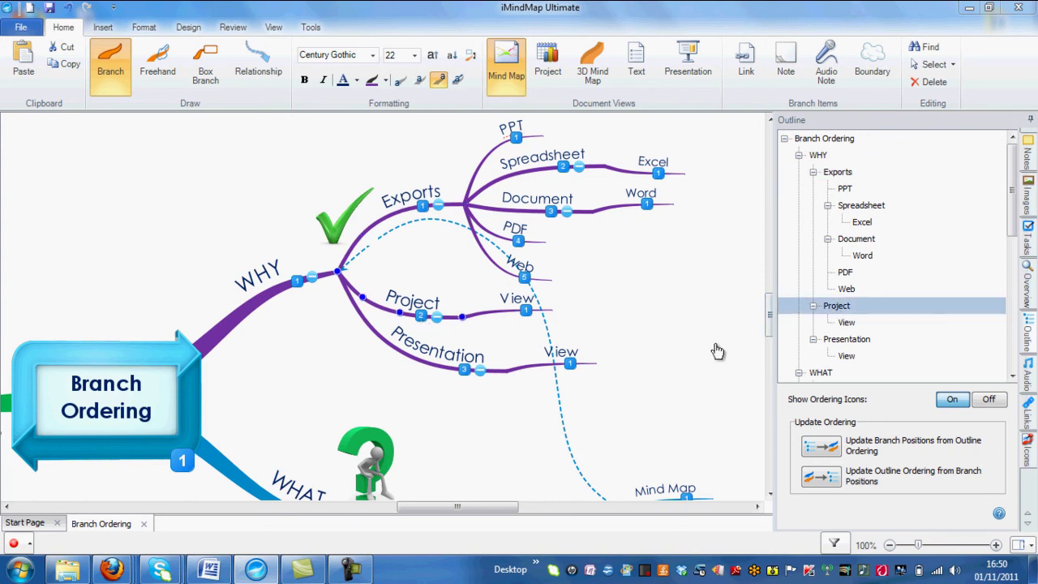
pyautogui.click(843, 341)
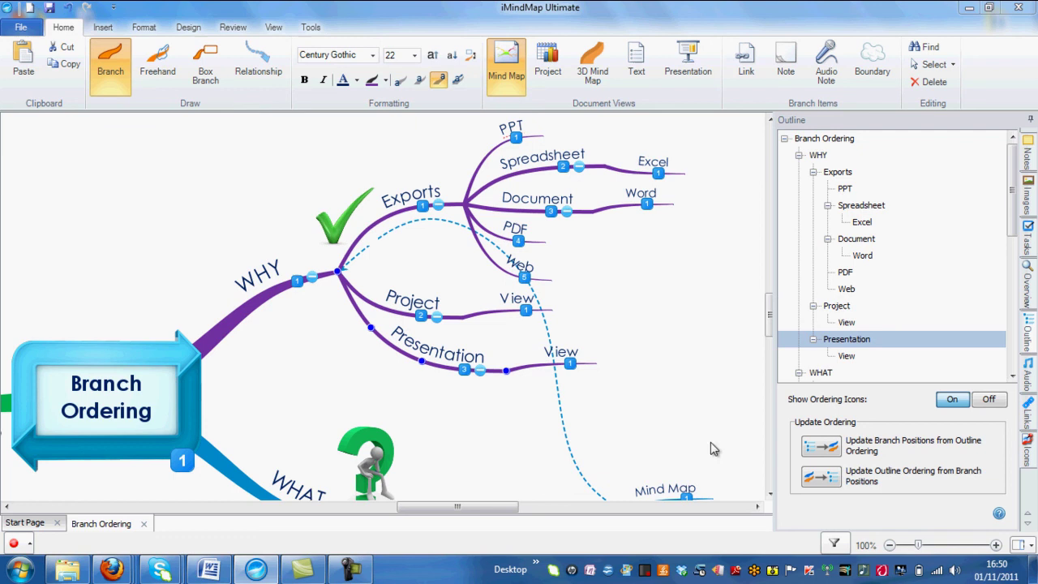